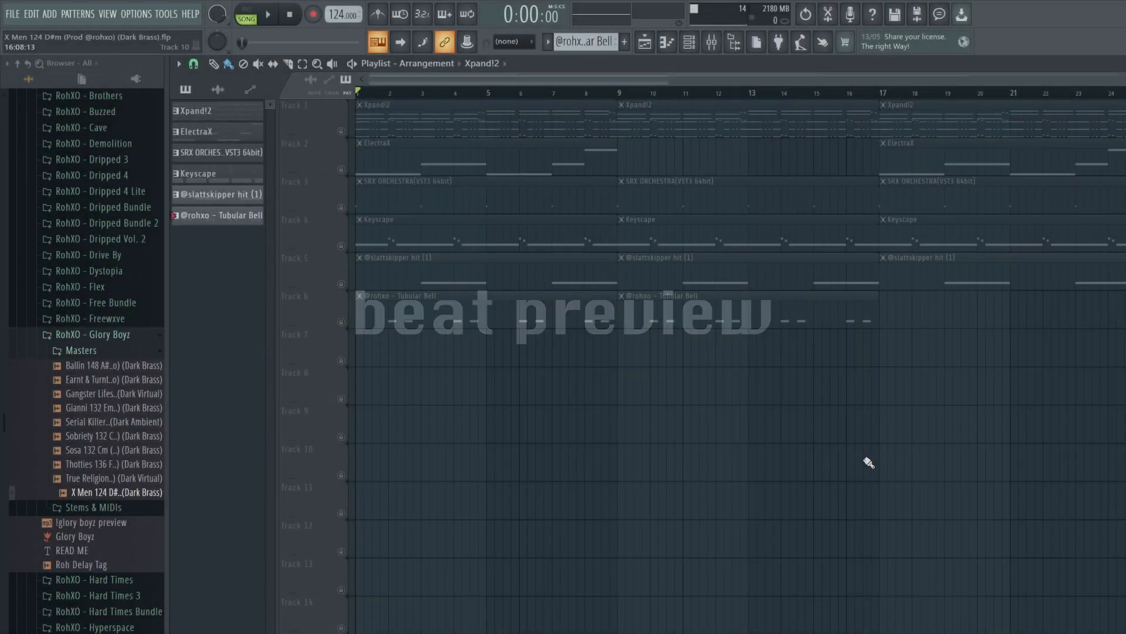
# Bring the Playlist clips on tracks 15 to 20 into view and open the Xpand!2 clip's notes in the piano roll.
pyautogui.scroll(-5, 668, 405)
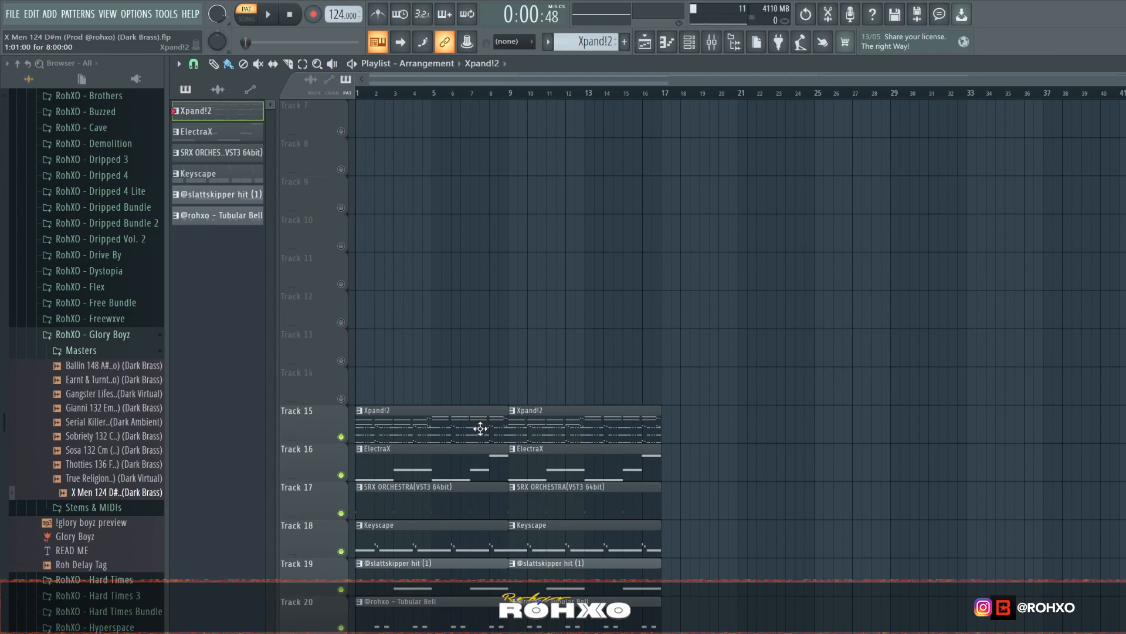
pyautogui.press('l')
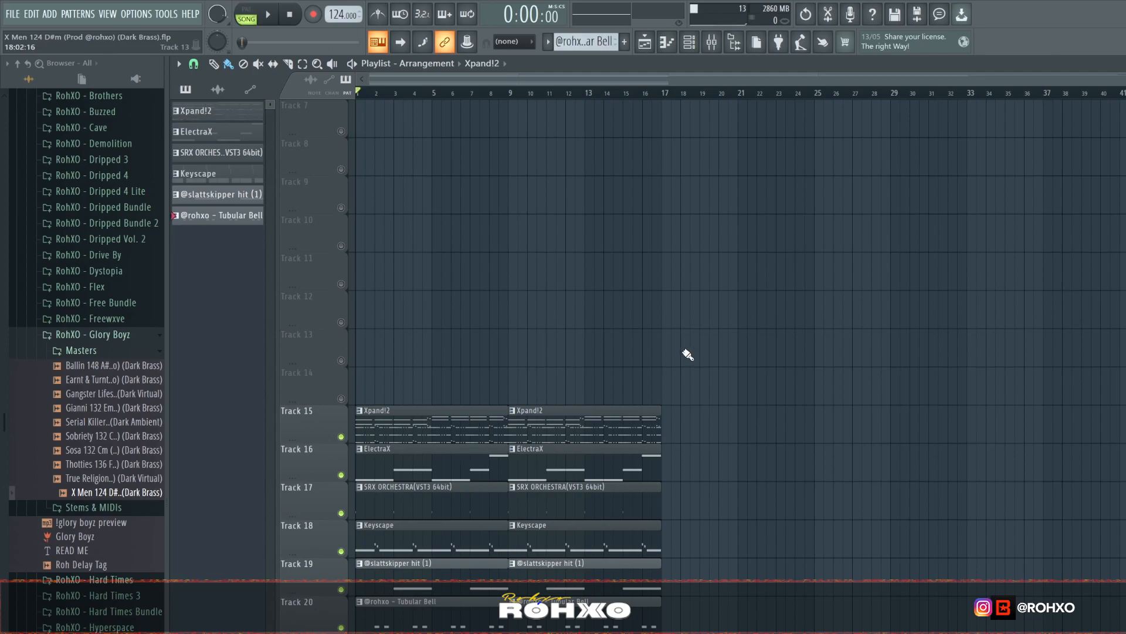
pyautogui.doubleClick(448, 436)
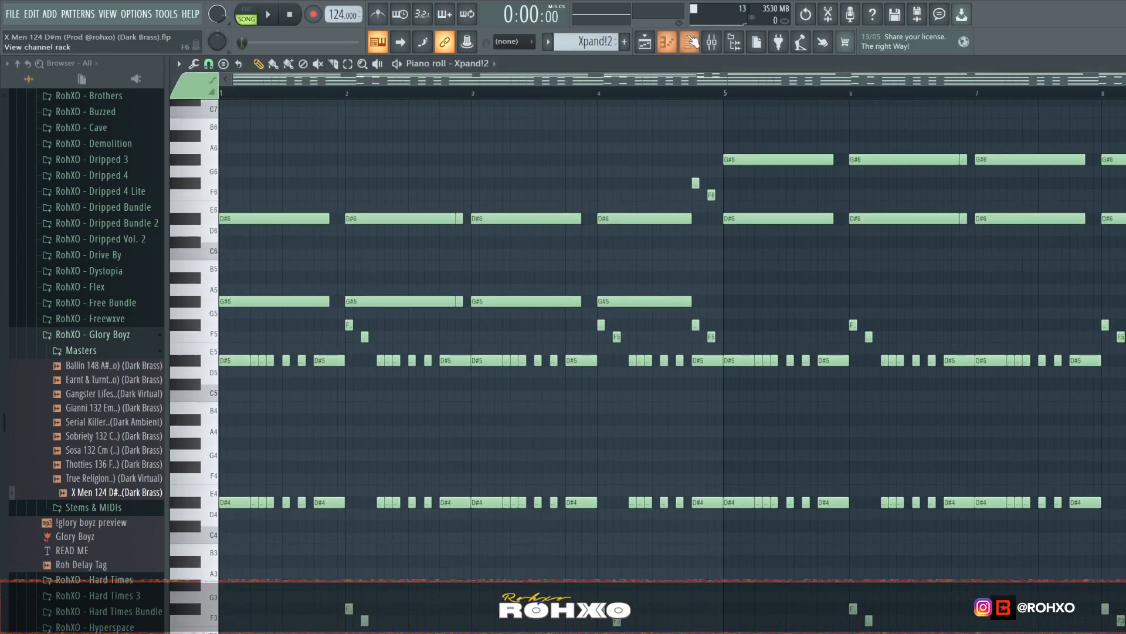
# Open the Xpand!2 instrument of the main brass channel and check the preset list containing +02 Big Section.
pyautogui.click(689, 41)
pyautogui.click(585, 306)
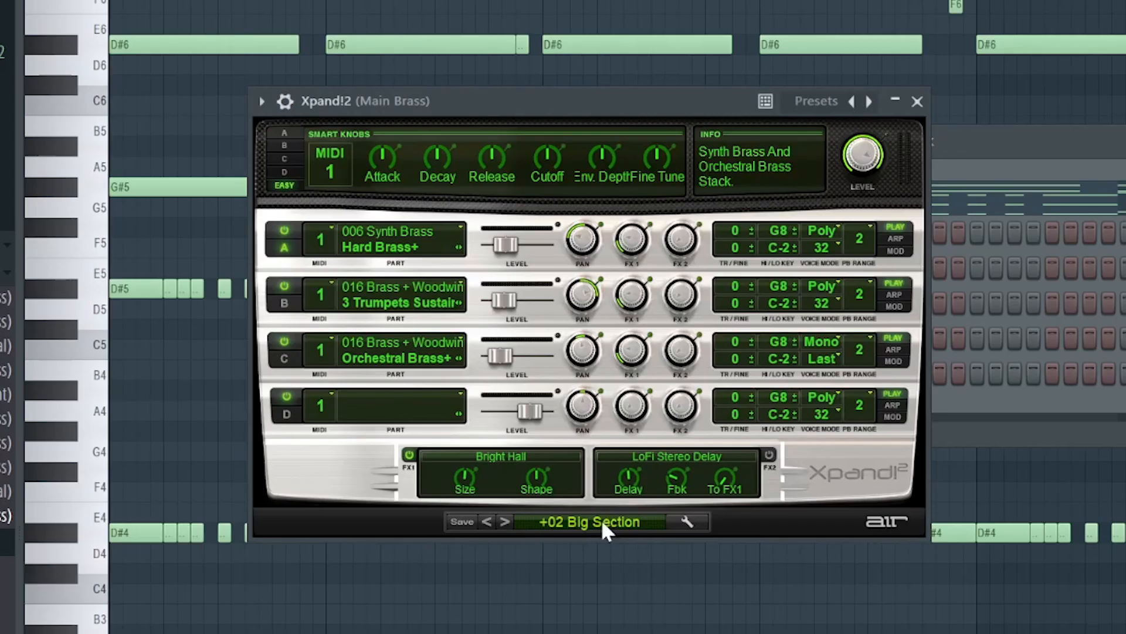
pyautogui.click(604, 520)
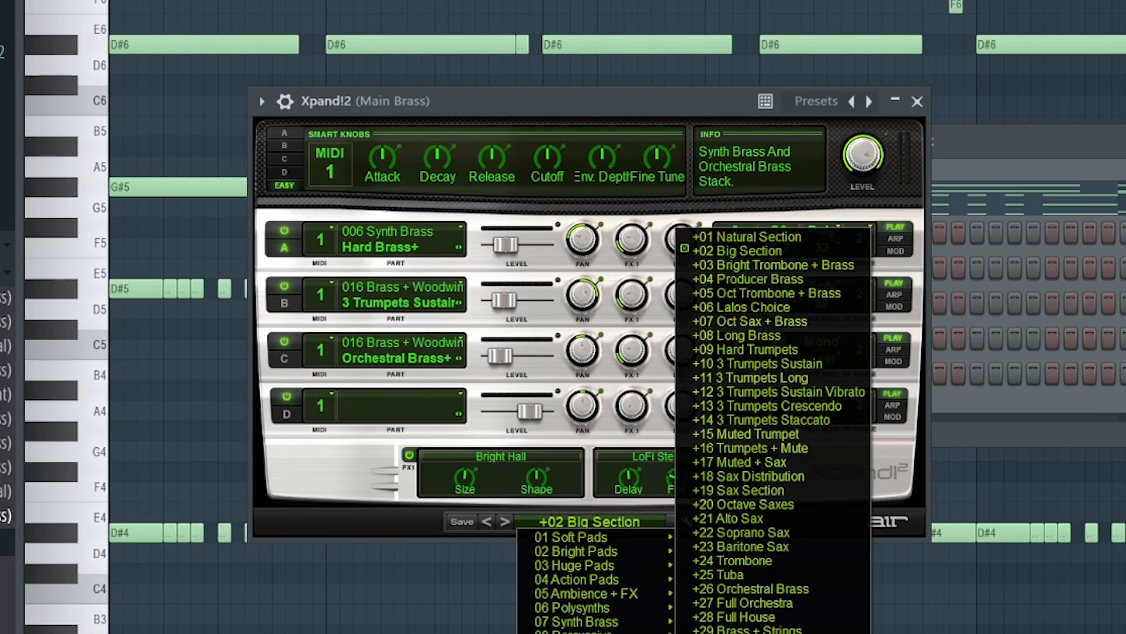
pyautogui.press('Escape')
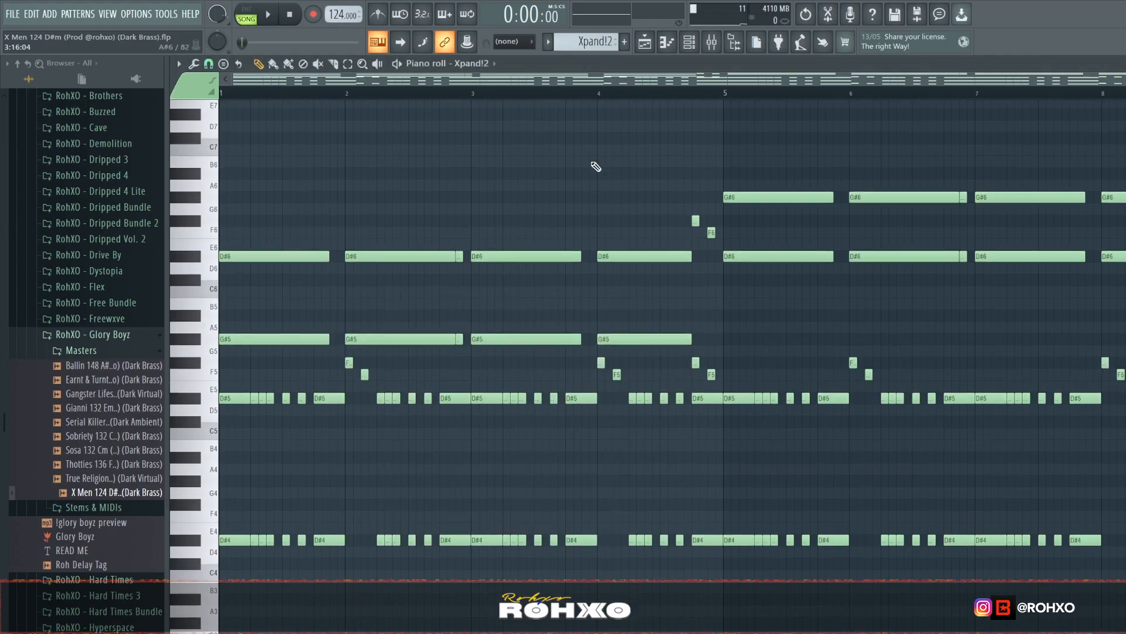
# Play the Xpand!2 brass pattern in pattern mode and stop playback.
pyautogui.scroll(1, 596, 167)
pyautogui.press('space')
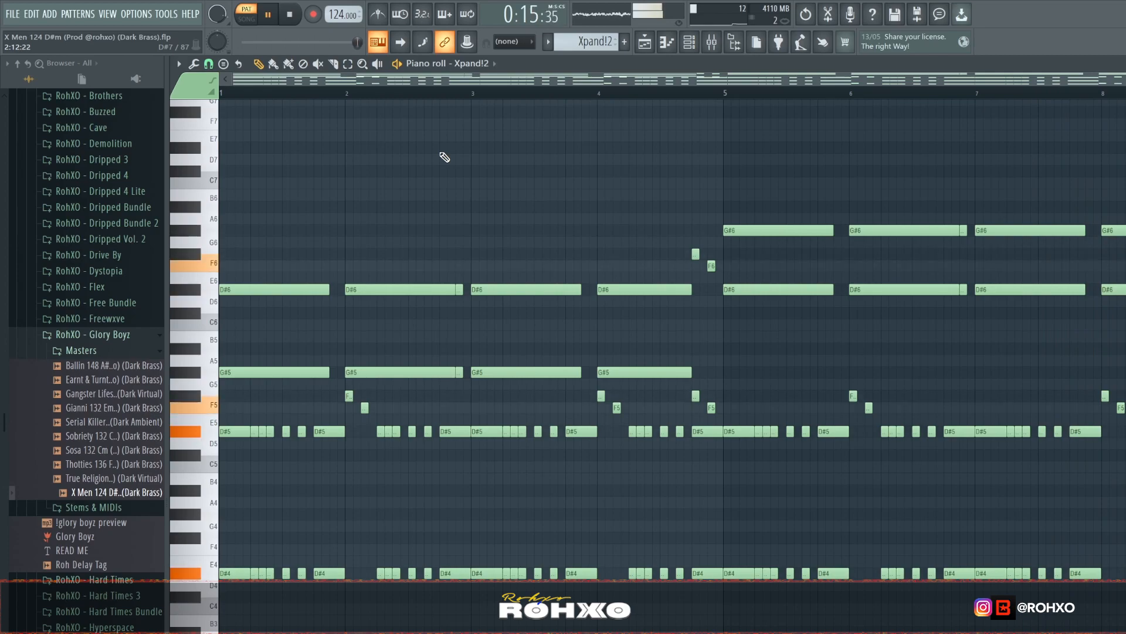
pyautogui.press('space')
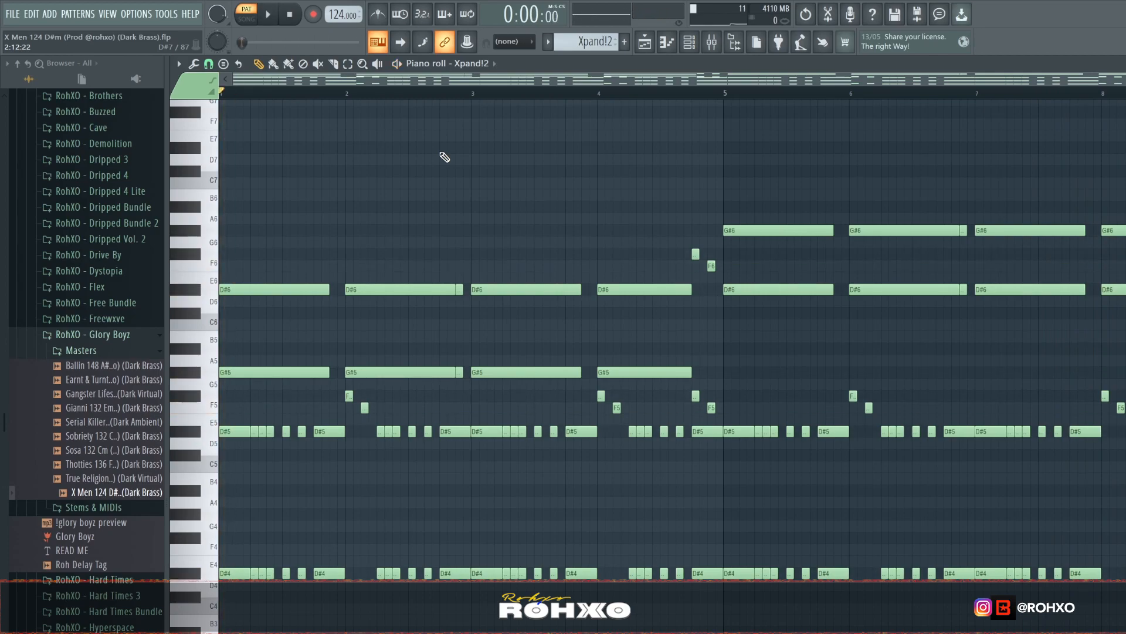
# Highlight the rhythmic D#5 and D#4 notes, and separately the sustained D#6 notes in the first four bars, clearing each selection.
pyautogui.moveTo(1125, 633); pyautogui.dragTo(94, 415)
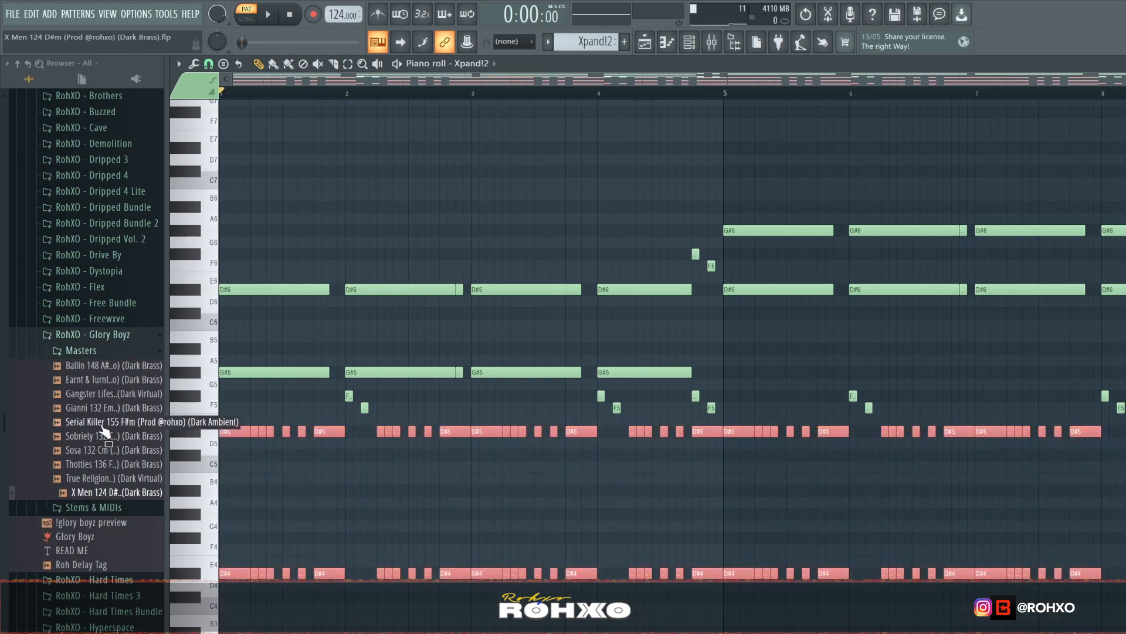
pyautogui.click(395, 517)
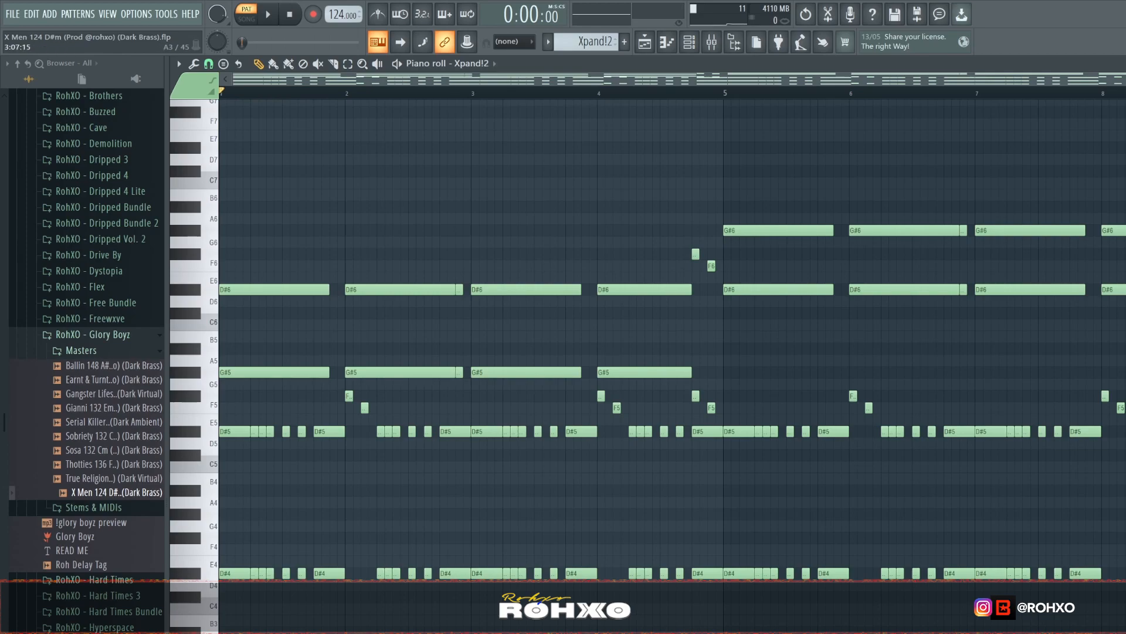
pyautogui.scroll(-2, 537, 624)
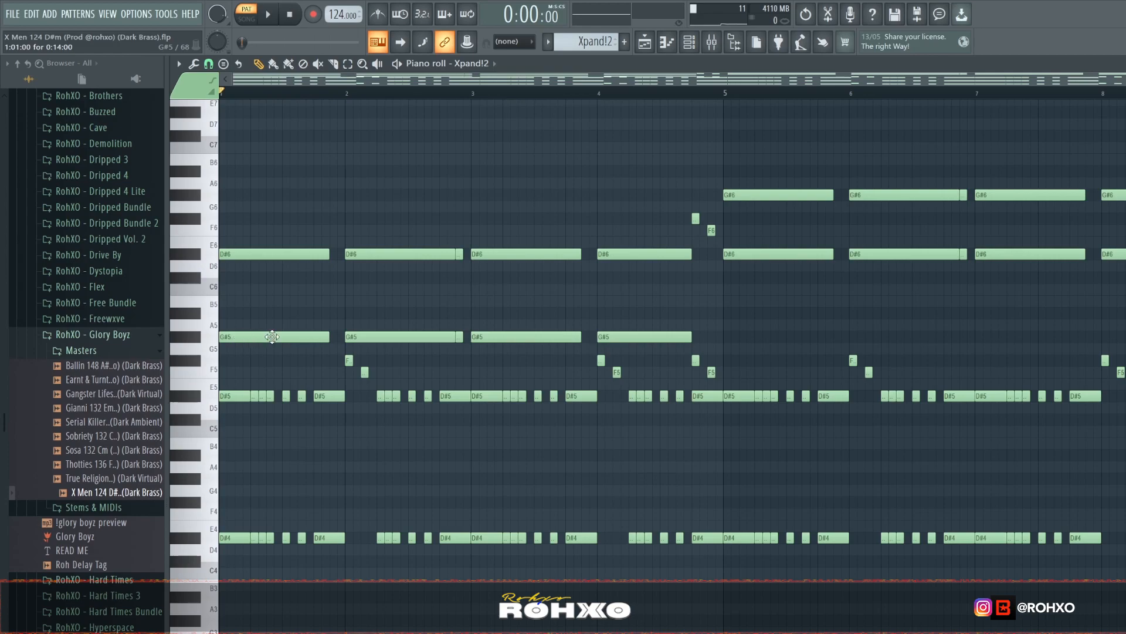
pyautogui.moveTo(650, 284); pyautogui.dragTo(220, 212)
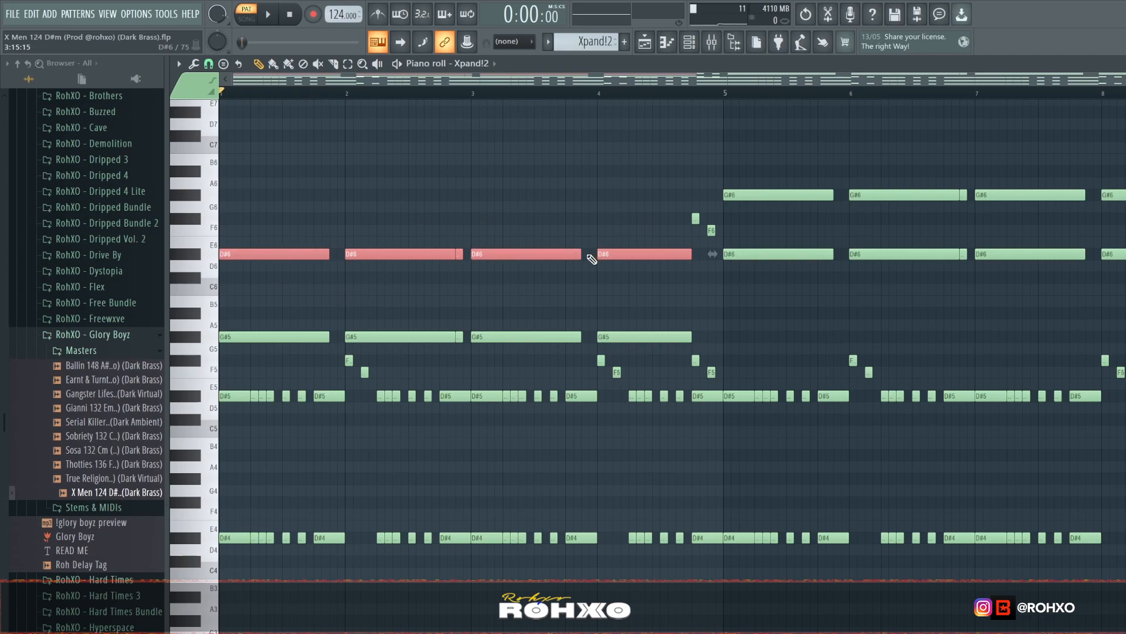
pyautogui.click(569, 217)
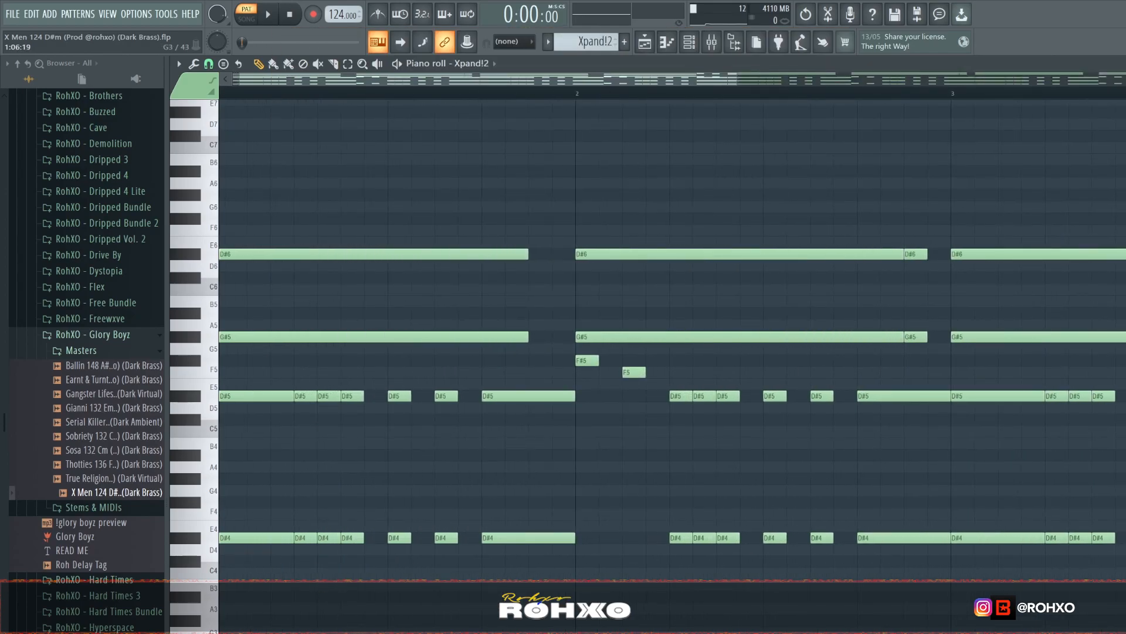
# Highlight the three repeated short D#5 and D#4 notes in bar 1, then clear the selection.
pyautogui.moveTo(361, 630); pyautogui.dragTo(298, 390)
pyautogui.scroll(2, 325, 477)
pyautogui.scroll(-2, 328, 466)
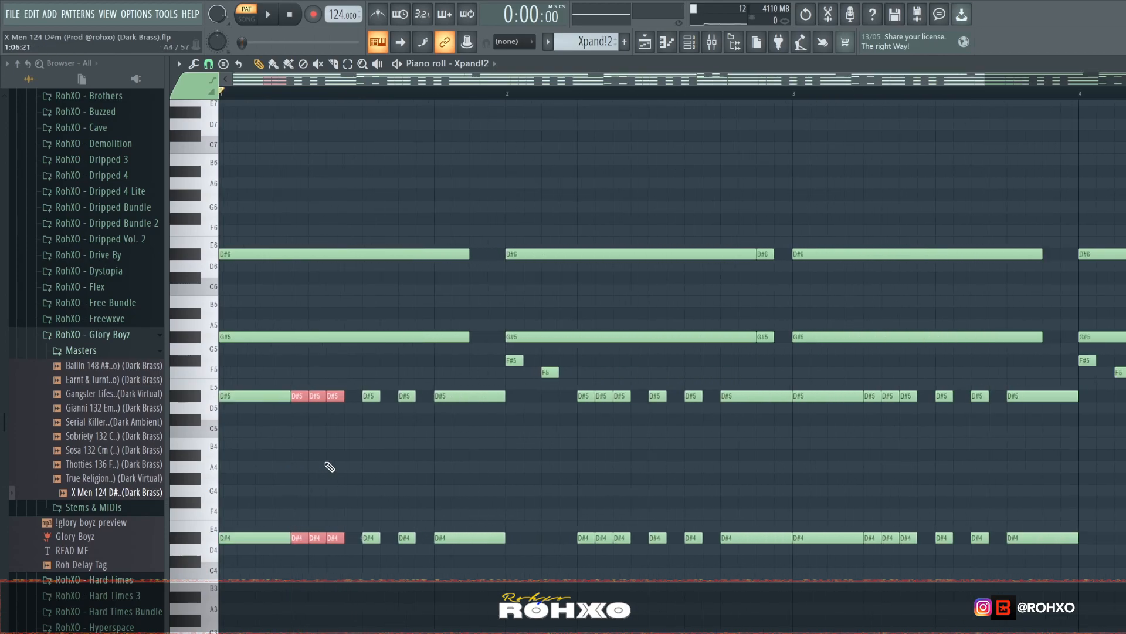
pyautogui.click(327, 463)
# Try the pattern from the short notes in bar 1 with the notes starting at bar 1 deleted, and undo the deletion.
pyautogui.click(284, 91)
pyautogui.moveTo(231, 622); pyautogui.dragTo(225, 96)
pyautogui.press('Delete')
pyautogui.press('space')
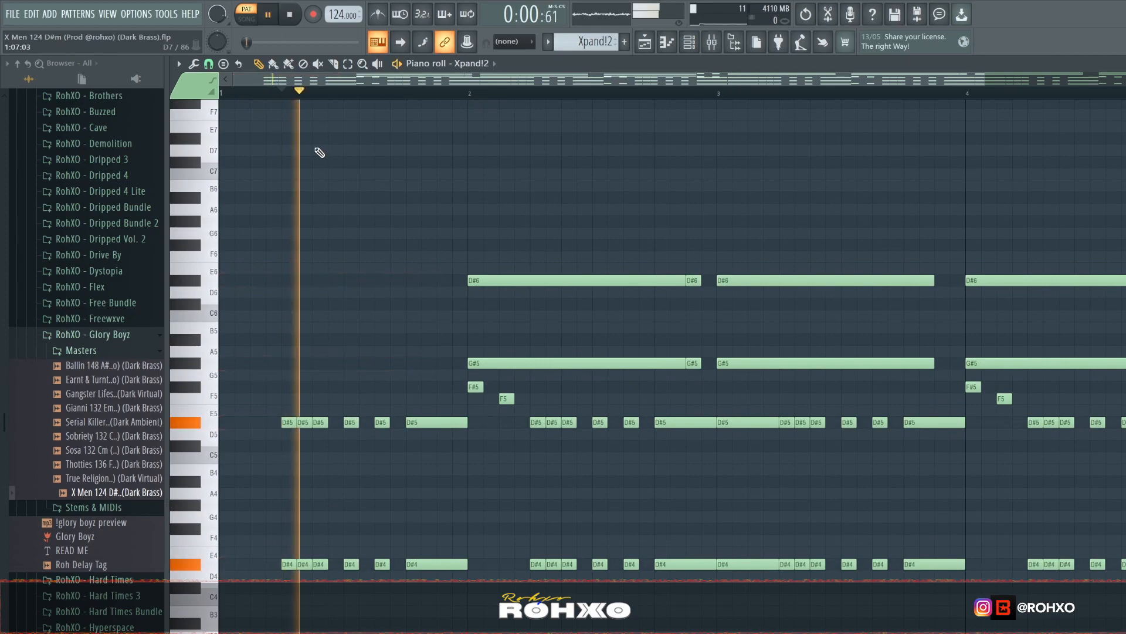
pyautogui.press('space')
pyautogui.hotkey('ctrl', 'z')
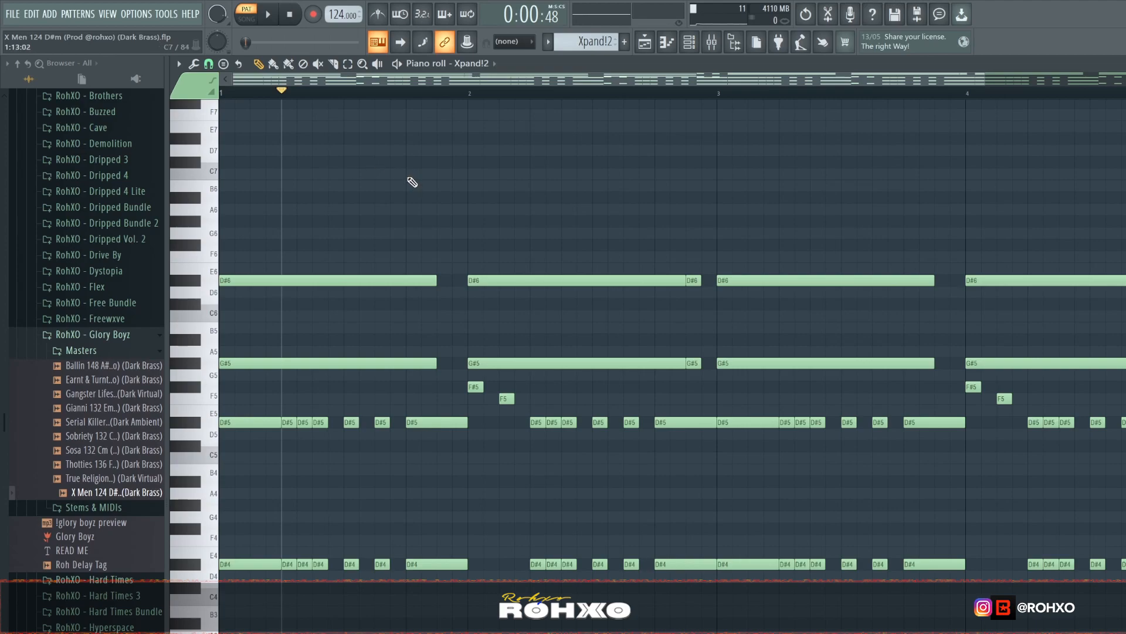
# Highlight the F# and F notes at the end of bar 4, and separately the G#6 notes from bar 5 onward.
pyautogui.scroll(-2, 427, 176)
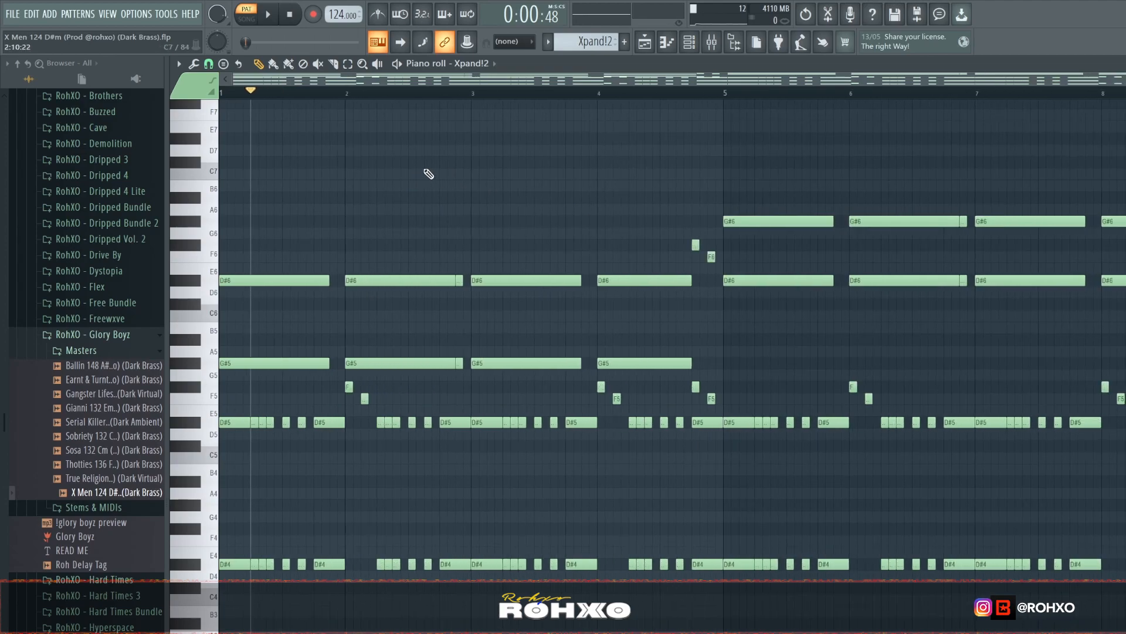
pyautogui.scroll(3, 722, 352)
pyautogui.moveTo(726, 411); pyautogui.dragTo(651, 241)
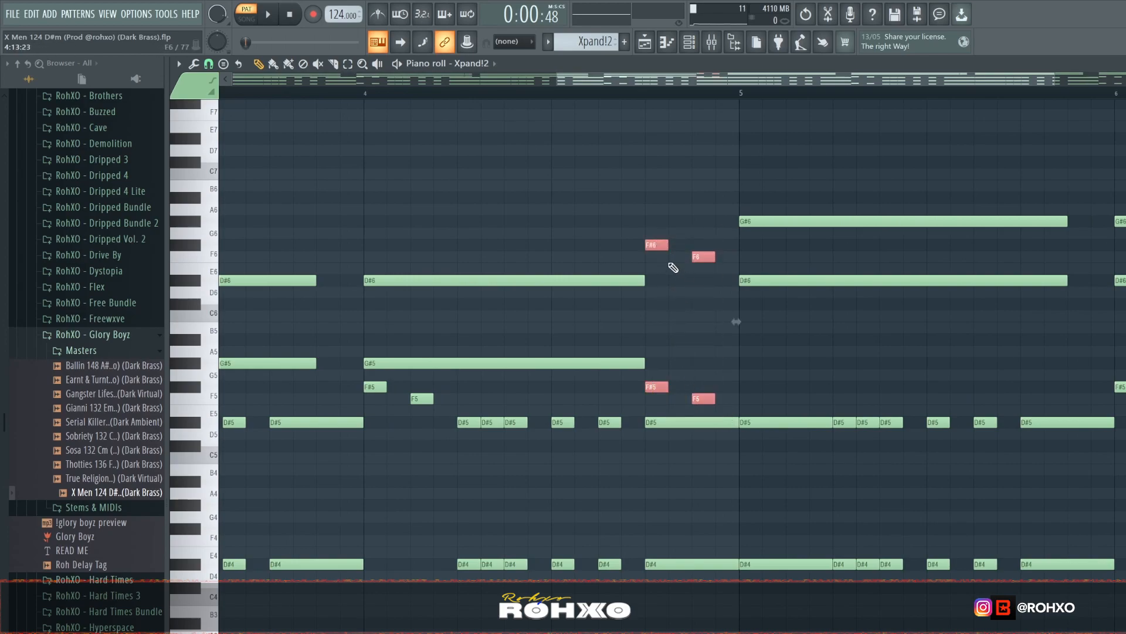
pyautogui.scroll(-3, 684, 323)
pyautogui.keyDown('ctrl'); pyautogui.click(714, 330); pyautogui.keyUp('ctrl')
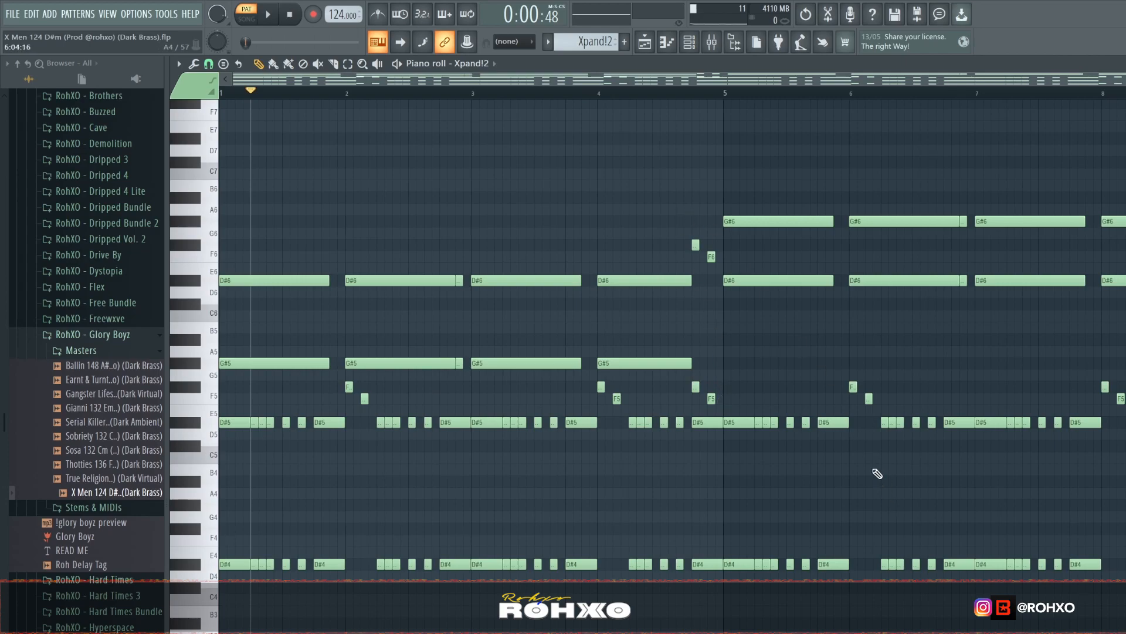
pyautogui.moveTo(1058, 245); pyautogui.dragTo(730, 165)
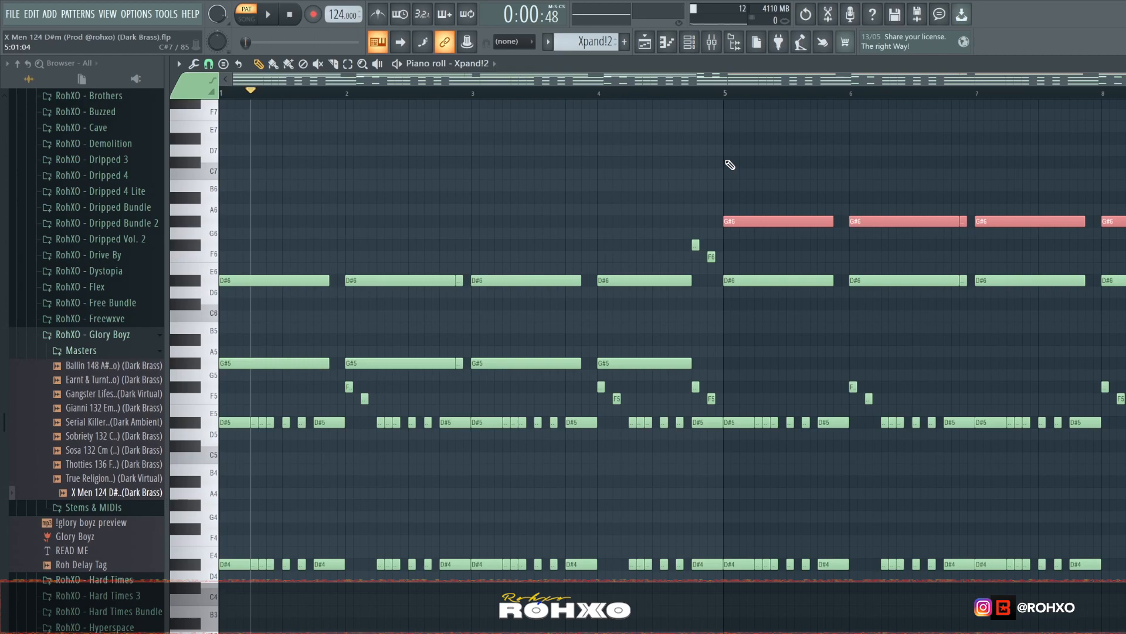
pyautogui.click(767, 212)
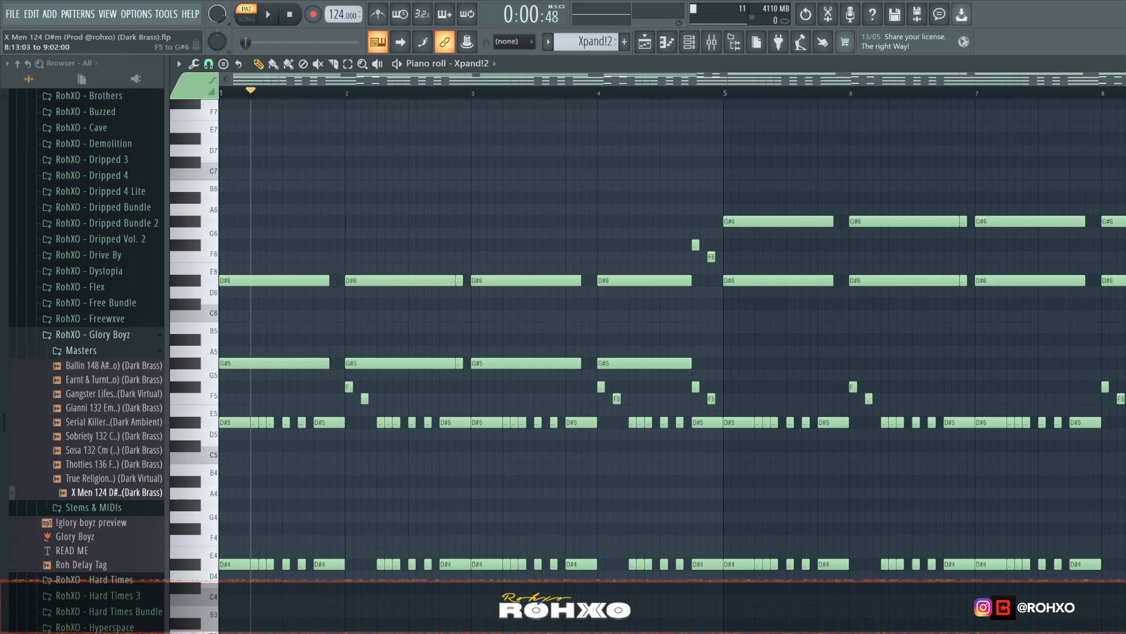
# Switch to the ElectraX pattern and open its instrument from the channel rack.
pyautogui.press('KP_Add')
pyautogui.press('KP_Add')
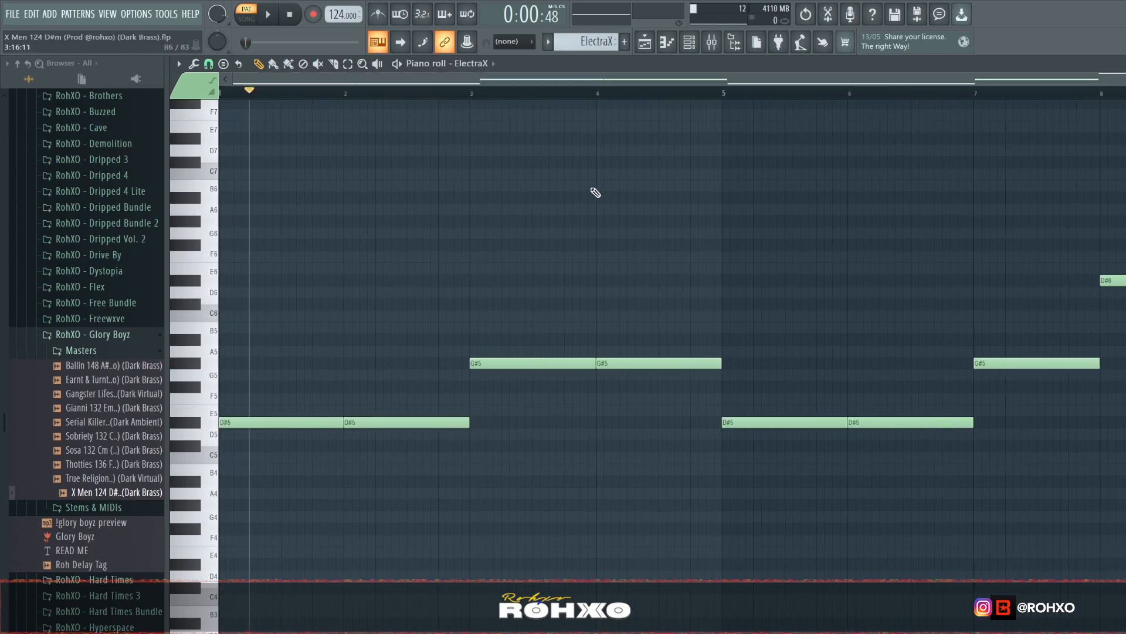
pyautogui.click(689, 41)
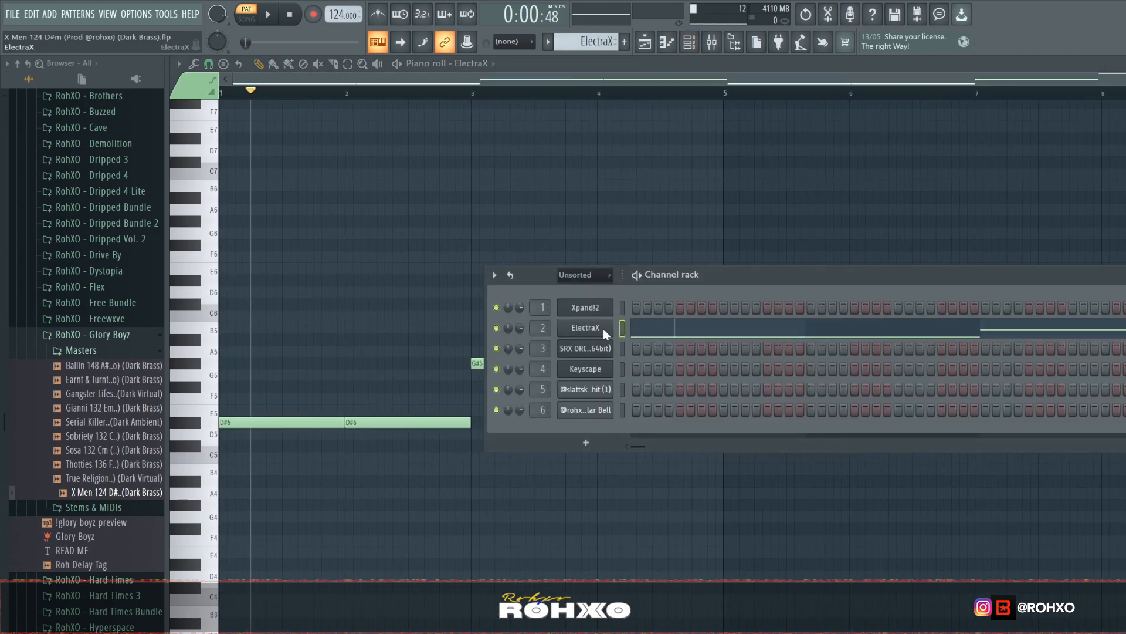
pyautogui.click(603, 329)
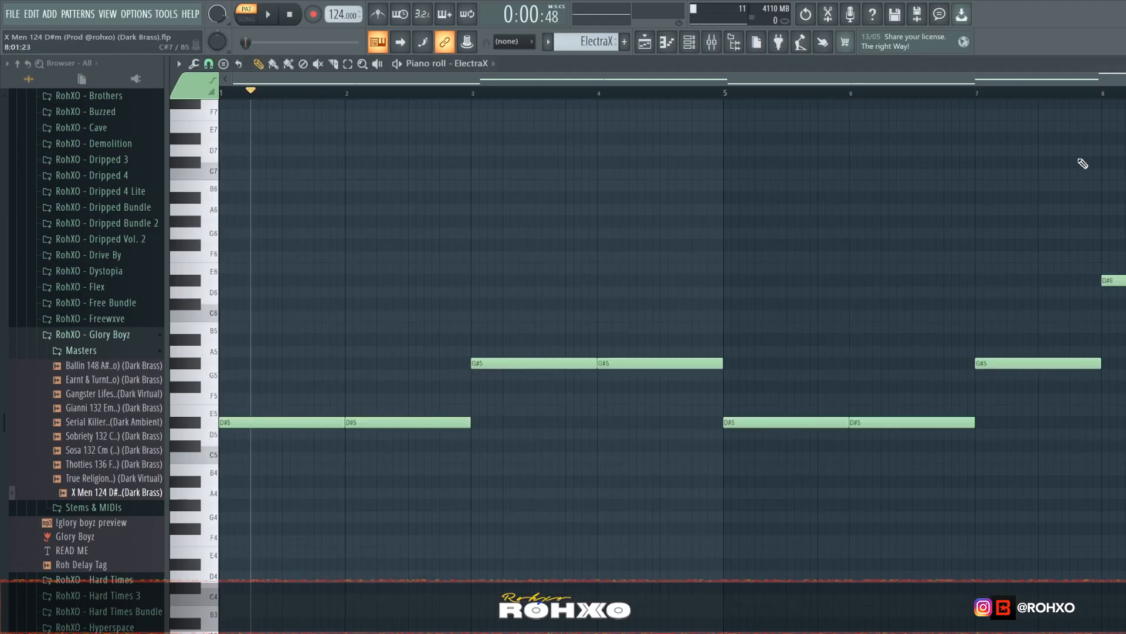
# Play the ElectraX lead pattern from the start and check its channel in the mixer.
pyautogui.moveTo(76, 101); pyautogui.dragTo(143, 129)
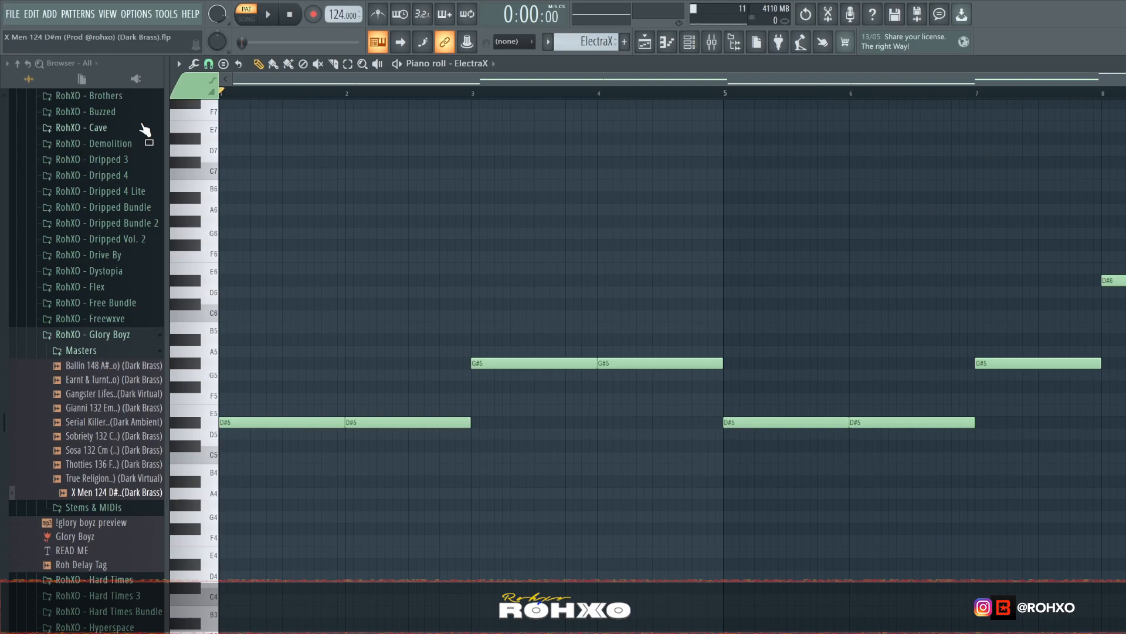
pyautogui.press('space')
pyautogui.click(720, 41)
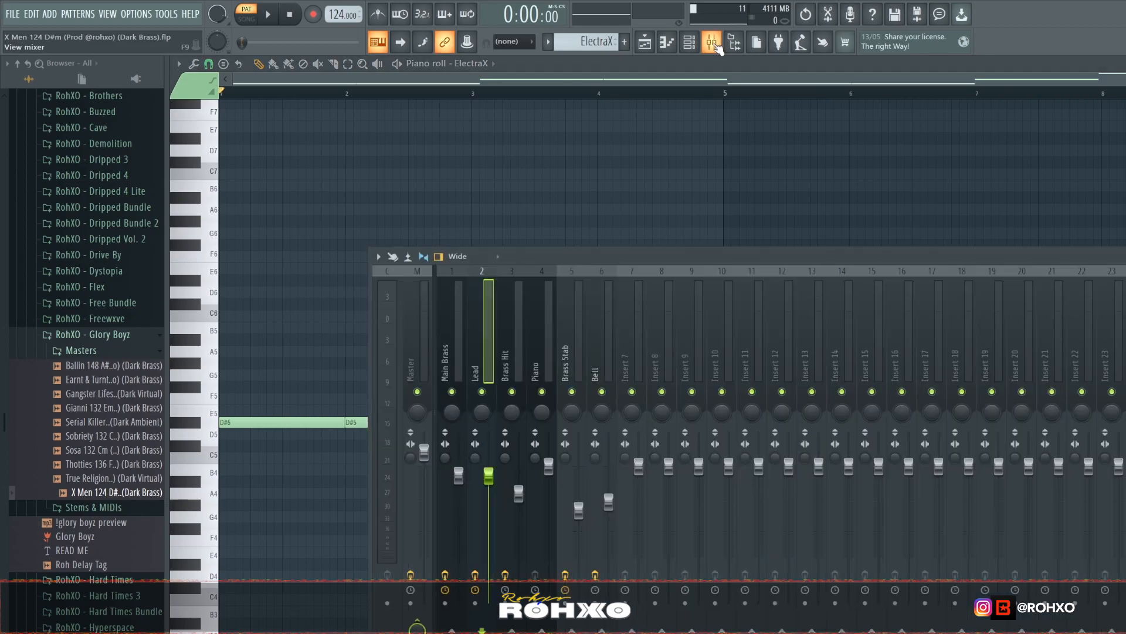
pyautogui.click(712, 47)
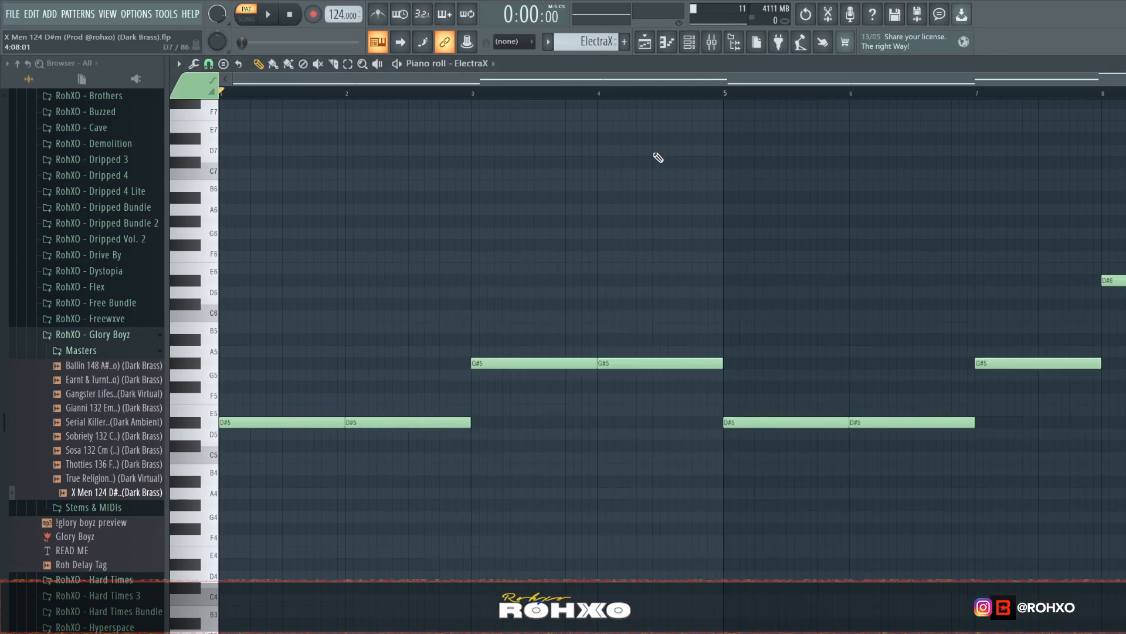
pyautogui.click(711, 43)
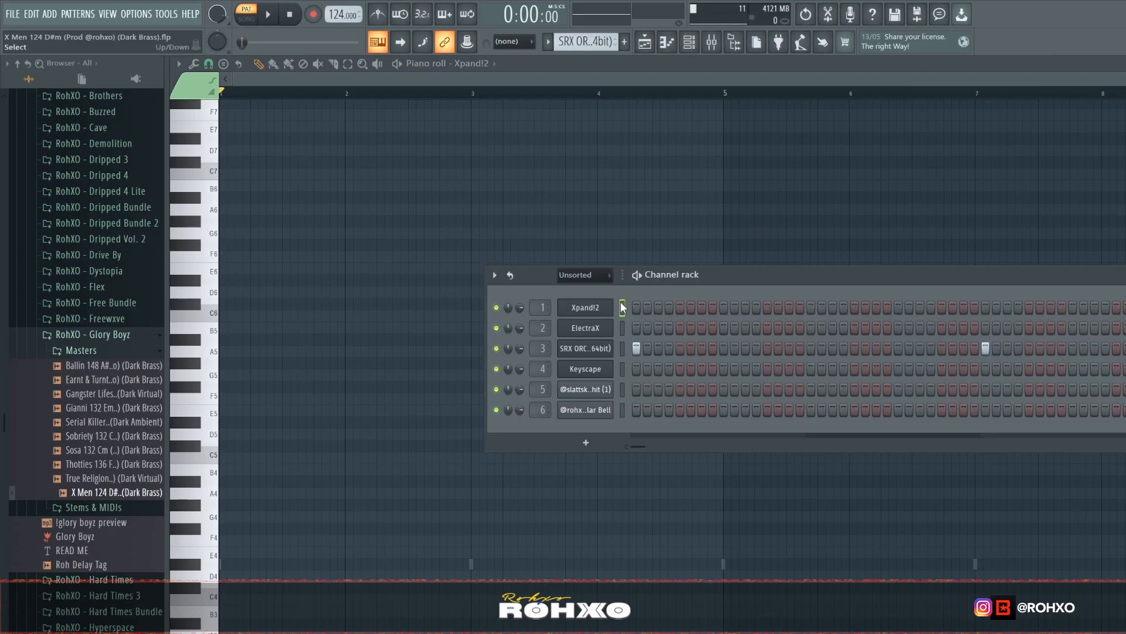
# Open the SRX ORCHESTRA channel's notes and instrument, and play its pattern.
pyautogui.rightClick(622, 346)
pyautogui.click(624, 347)
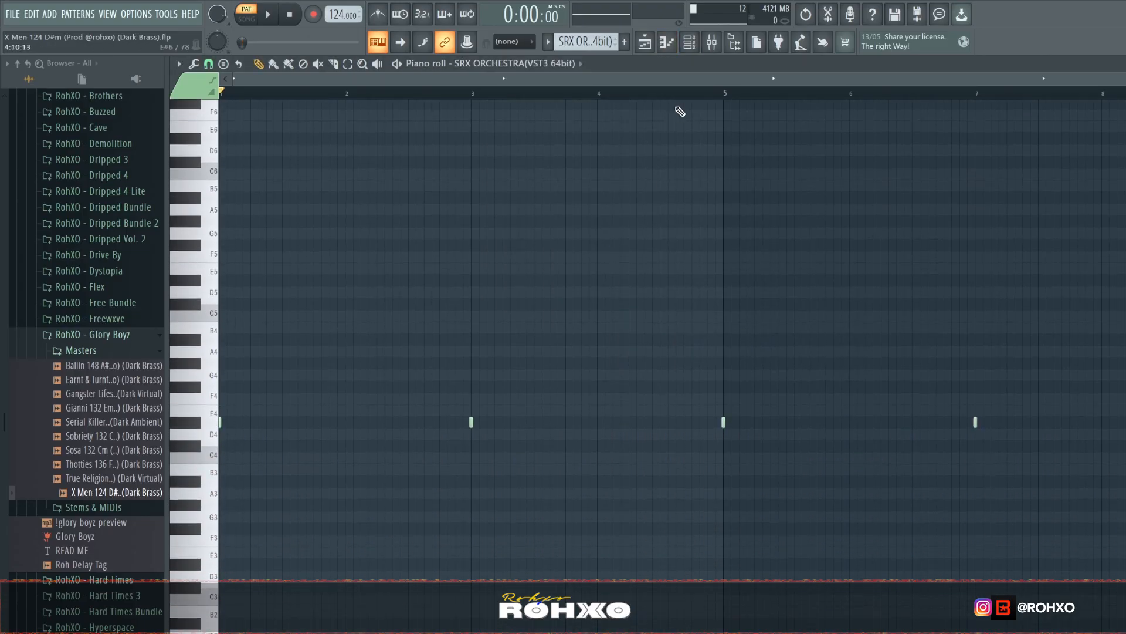
pyautogui.click(689, 41)
pyautogui.click(604, 352)
pyautogui.press('space')
pyautogui.press('space')
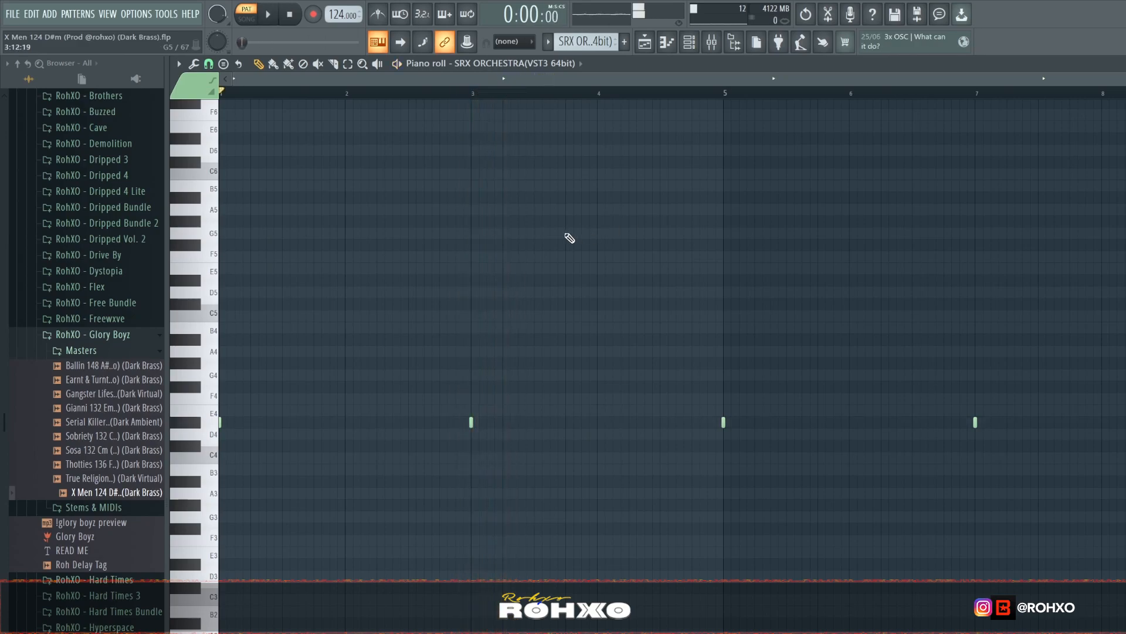
# Keep only tracks 15, 16 and 17 unmuted in the Playlist and play the arrangement in song mode.
pyautogui.click(648, 48)
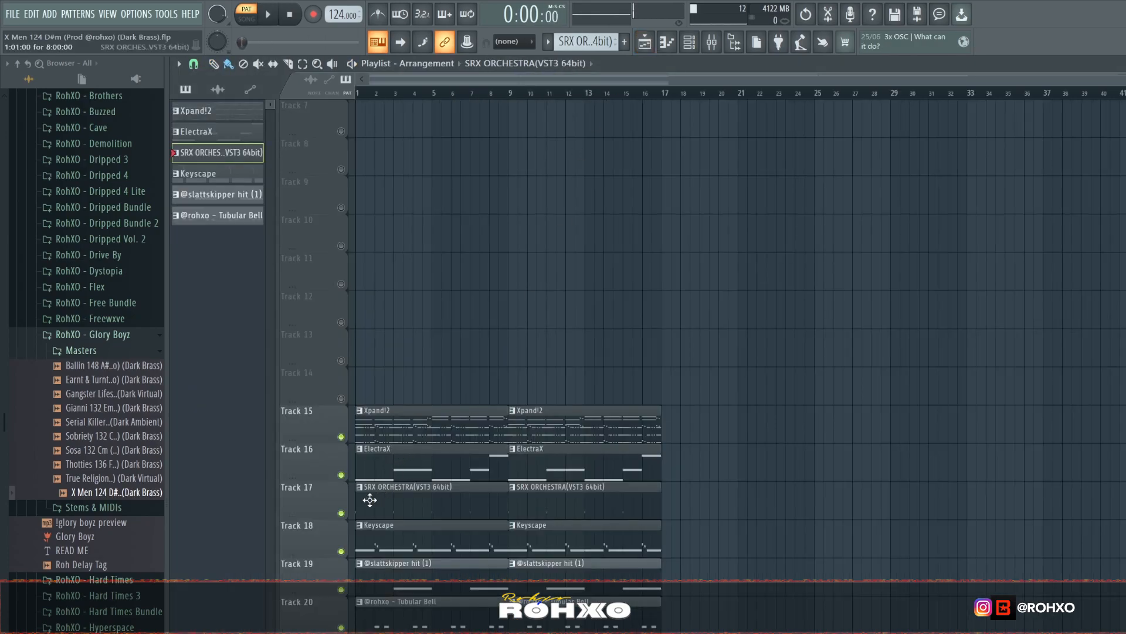
pyautogui.rightClick(342, 512)
pyautogui.moveTo(341, 474); pyautogui.dragTo(341, 436)
pyautogui.press('space')
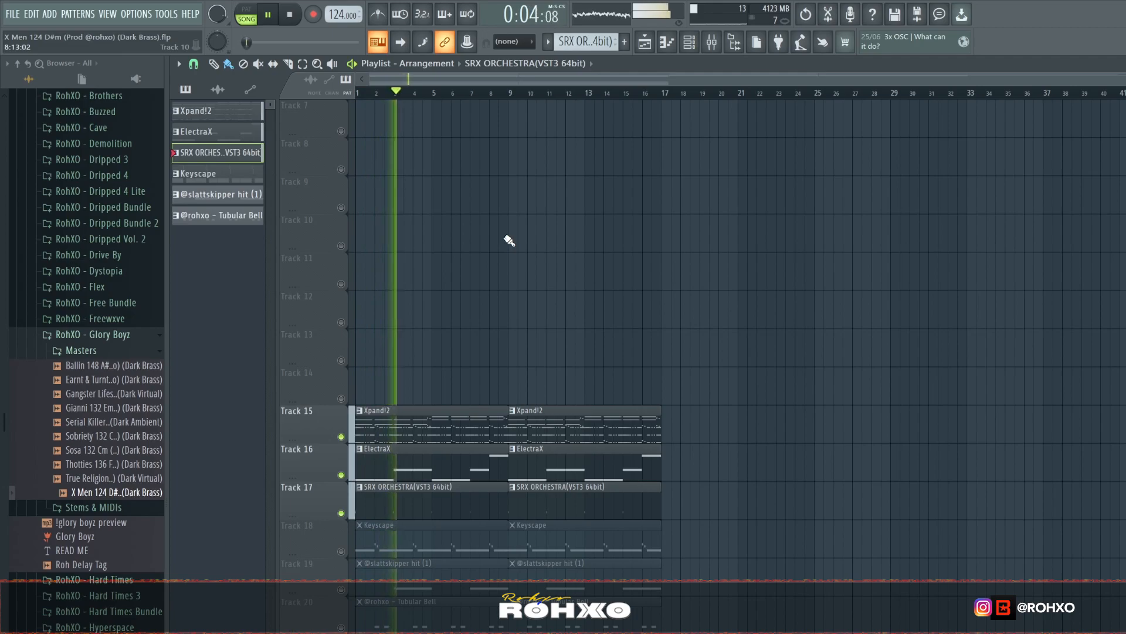
pyautogui.press('space')
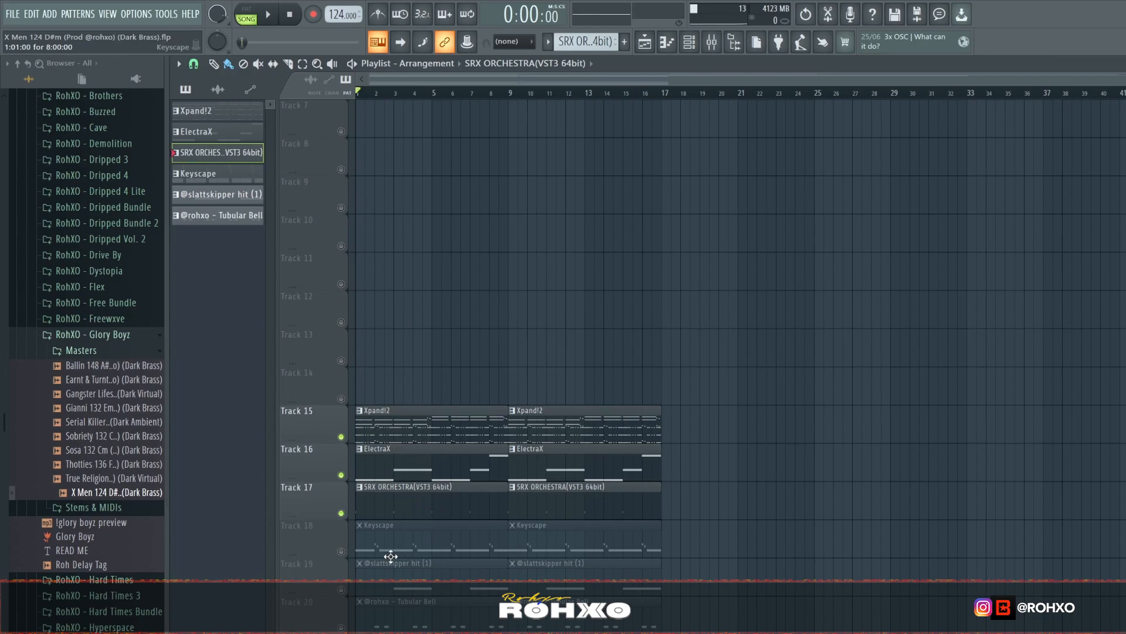
# Unmute track 18 and open the Keyscape clip's notes in the piano roll.
pyautogui.doubleClick(389, 536)
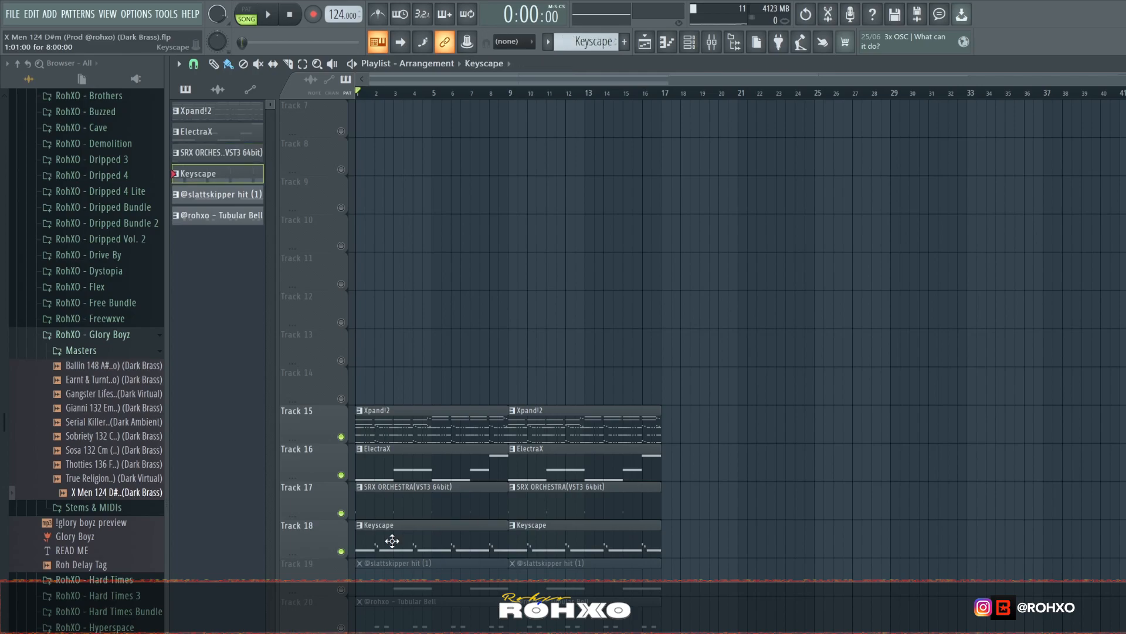
pyautogui.scroll(-2, 532, 367)
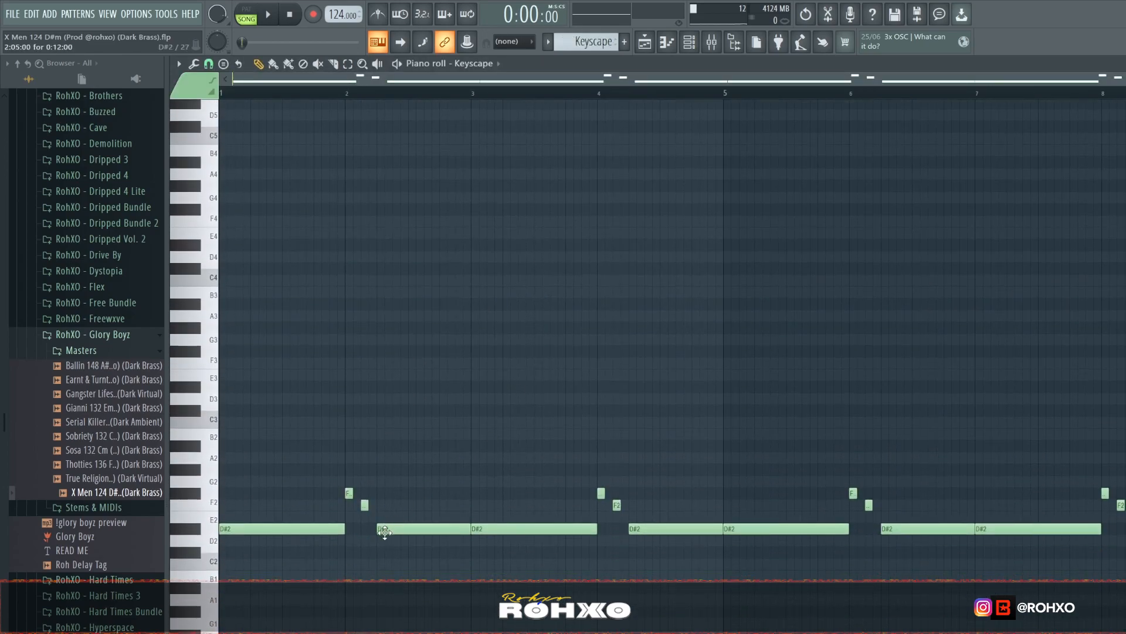
# Play the Keyscape pattern on its own in pattern mode, and stop playback.
pyautogui.click(245, 16)
pyautogui.press('space')
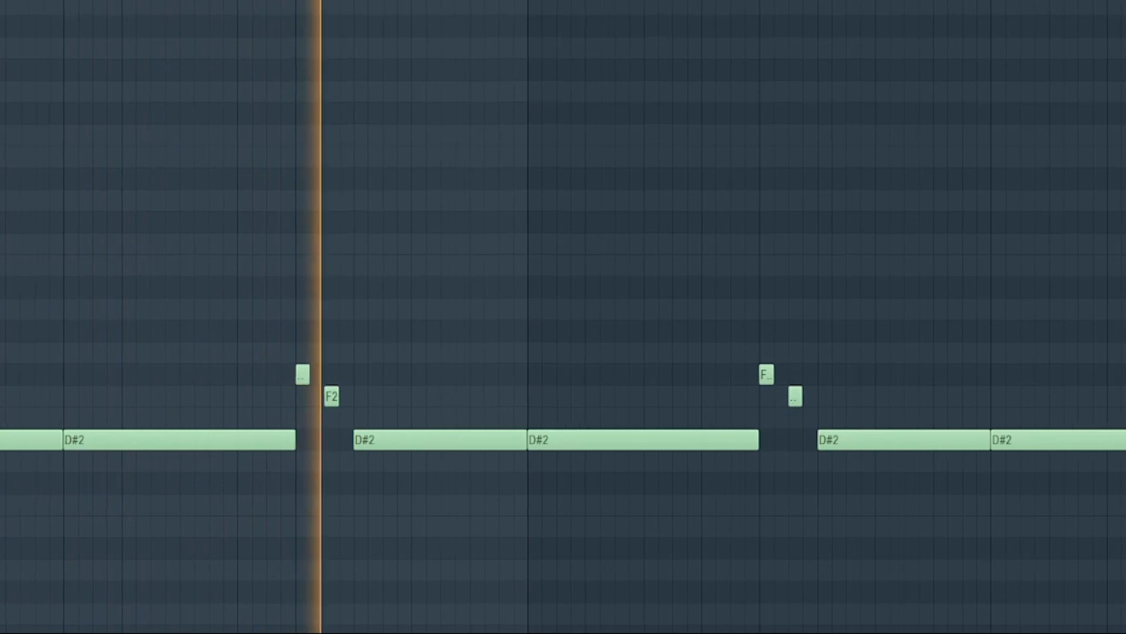
pyautogui.press('space')
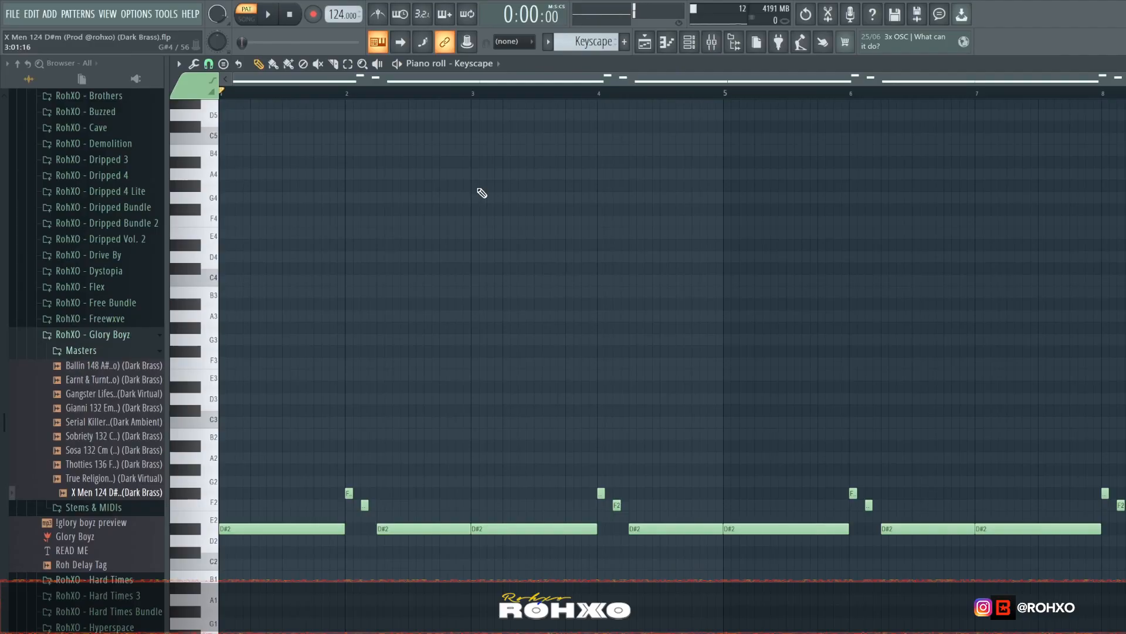
# Open the Keyscape instrument from the channel rack and check its channel in the mixer.
pyautogui.press('F6')
pyautogui.click(593, 366)
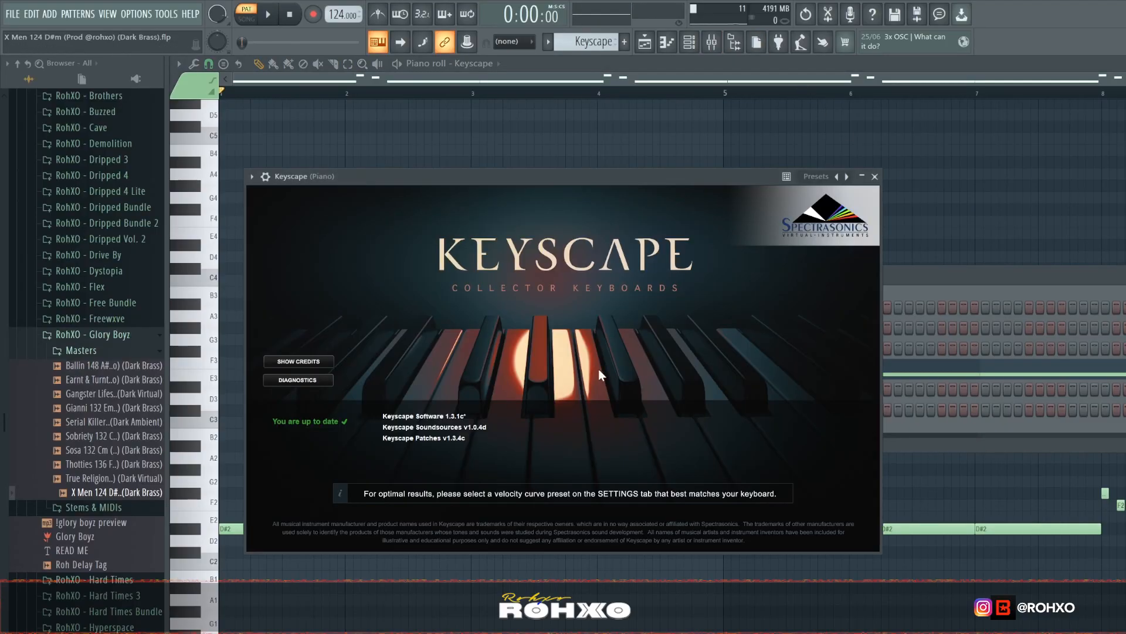
pyautogui.click(541, 368)
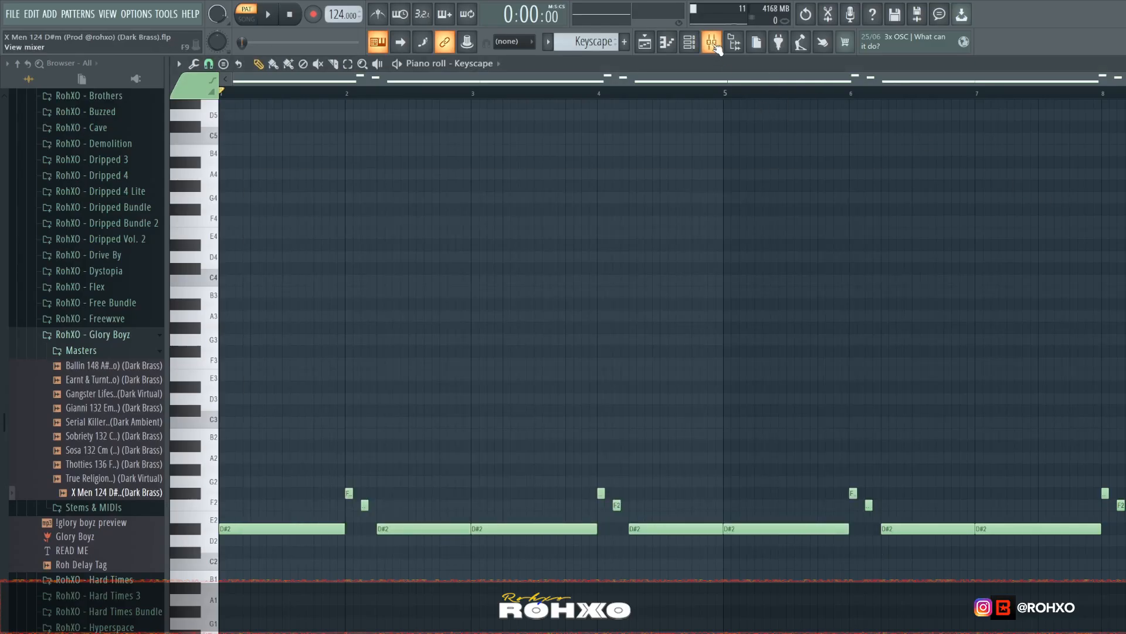
pyautogui.click(713, 44)
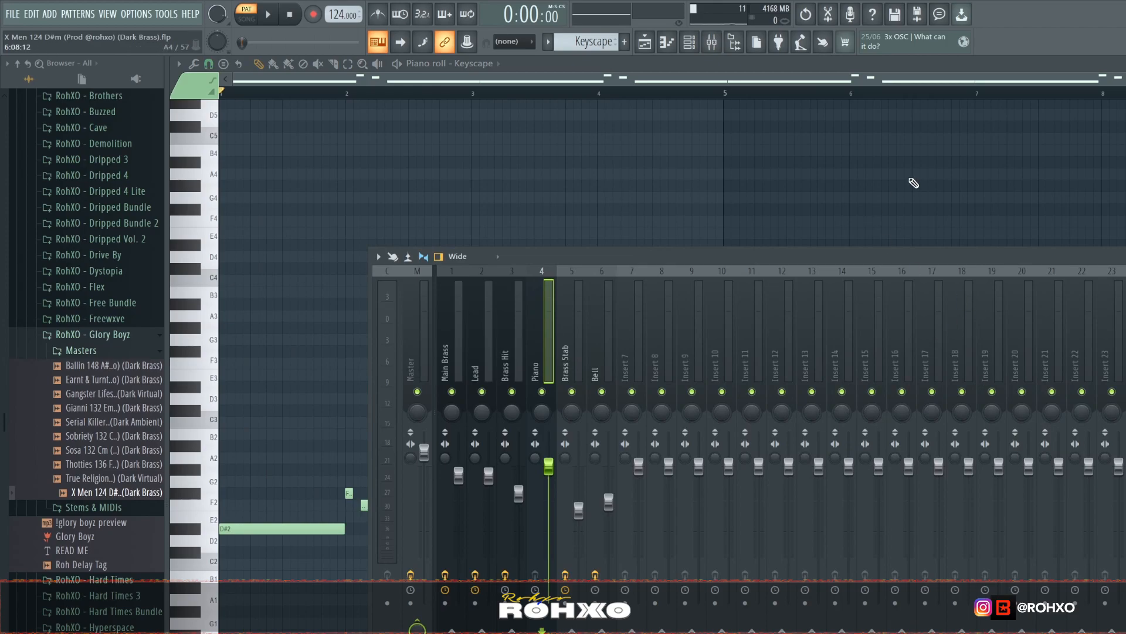
pyautogui.rightClick(897, 161)
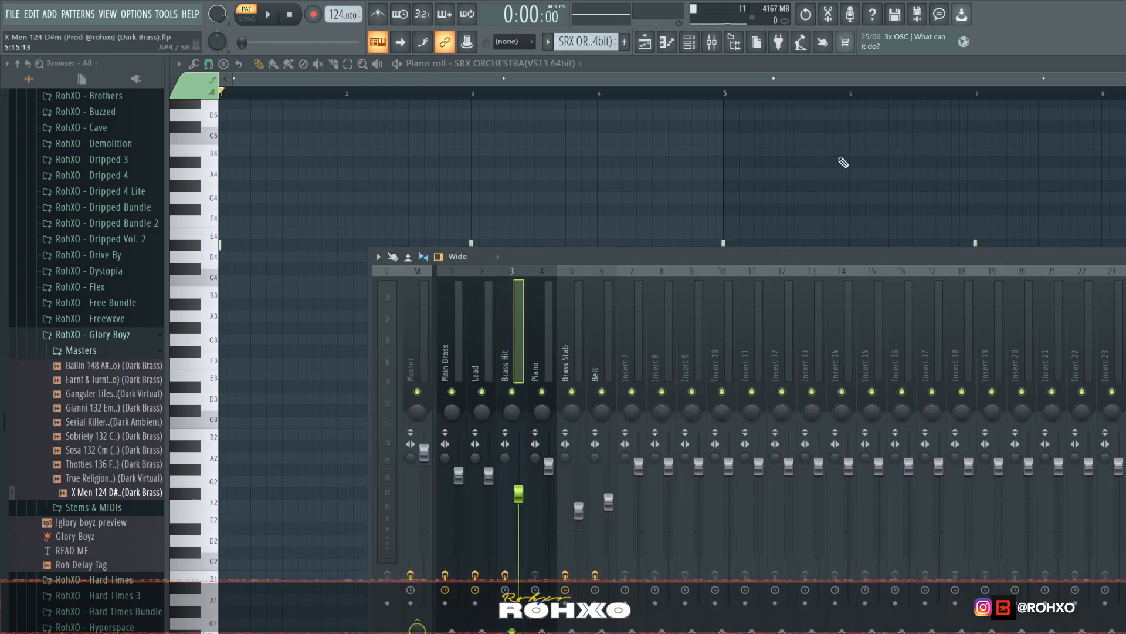
pyautogui.rightClick(841, 179)
pyautogui.scroll(3, 840, 185)
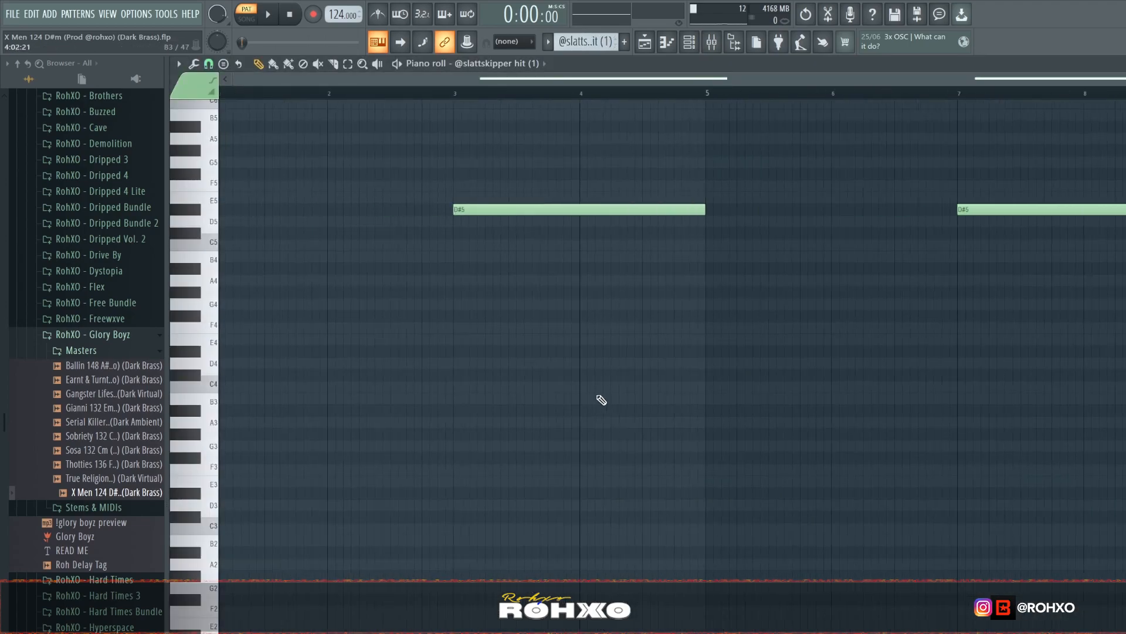
pyautogui.scroll(4, 616, 390)
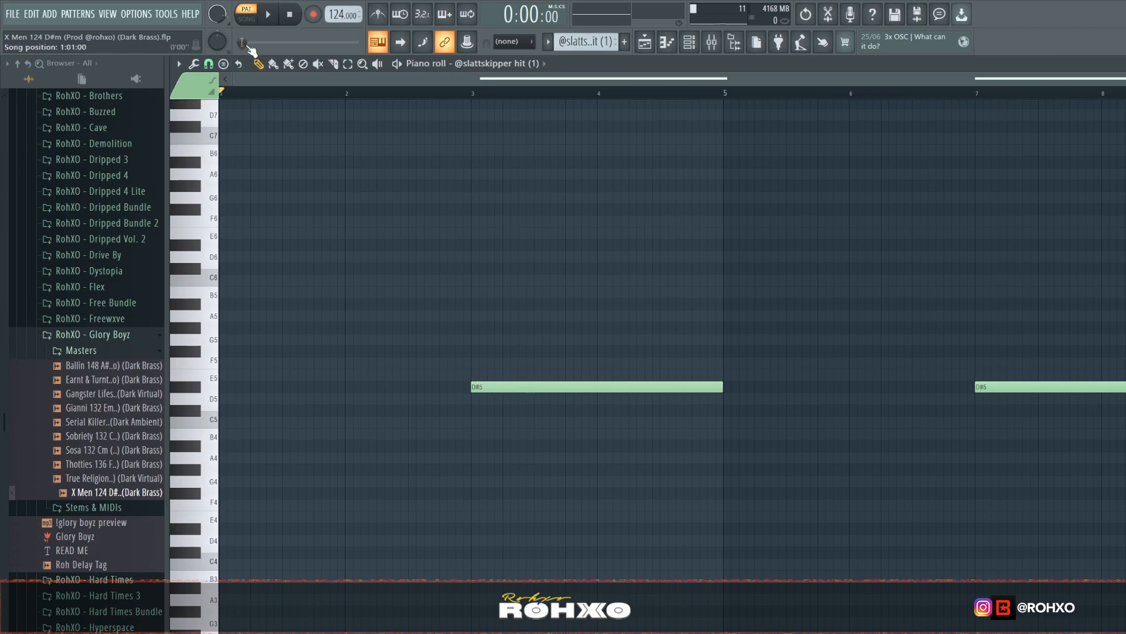
pyautogui.press('space')
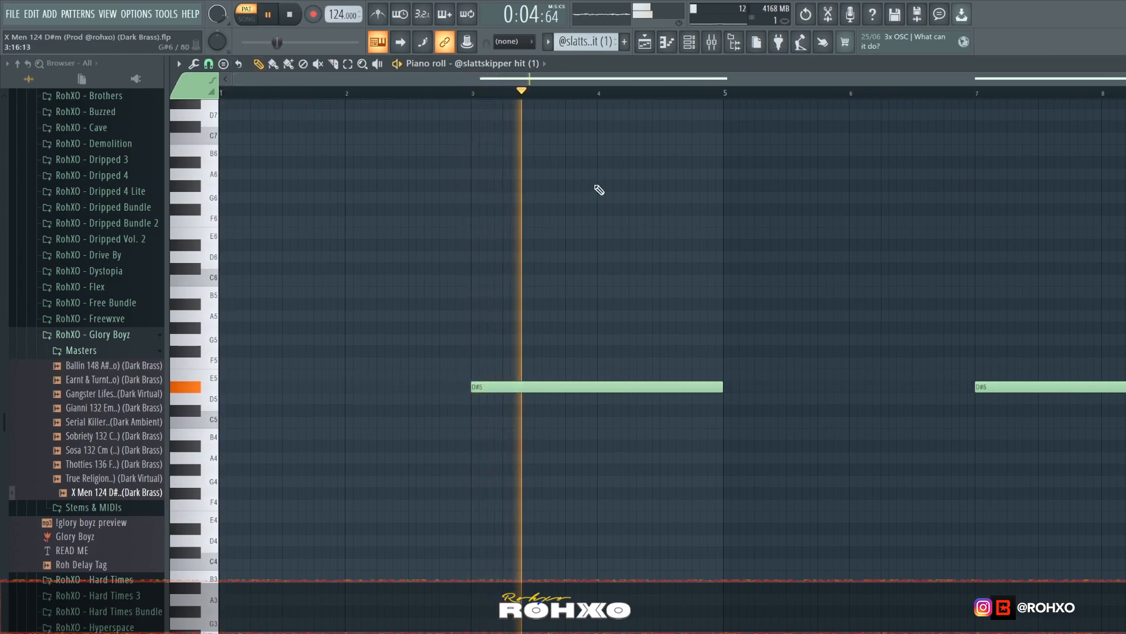
pyautogui.press('space')
pyautogui.click(689, 41)
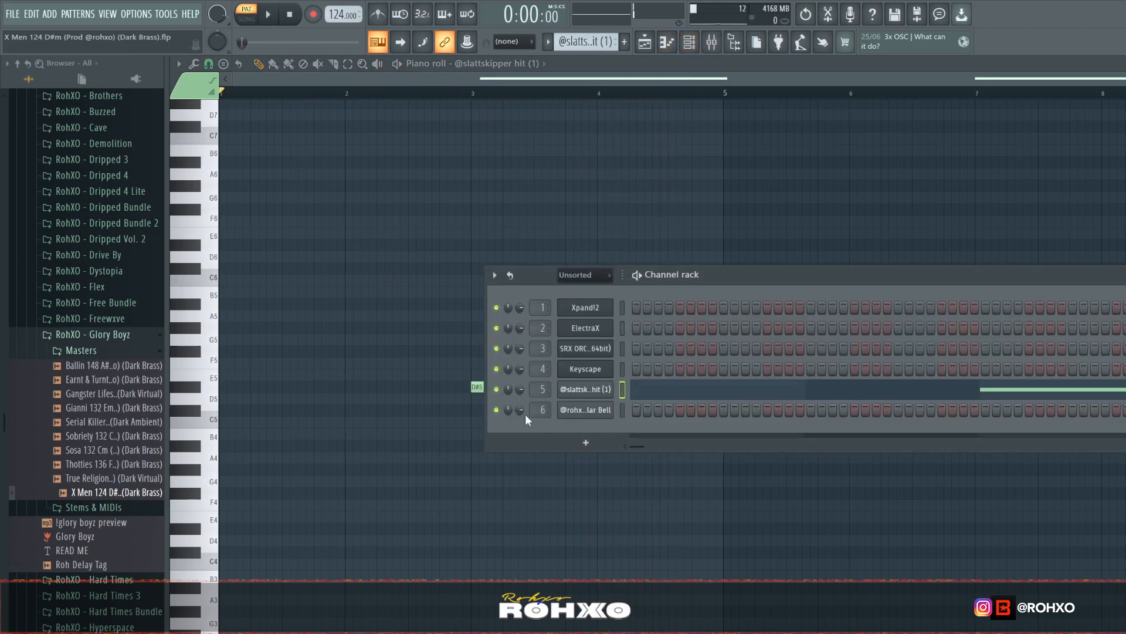
pyautogui.scroll(-5, 98, 359)
pyautogui.scroll(-20, 98, 359)
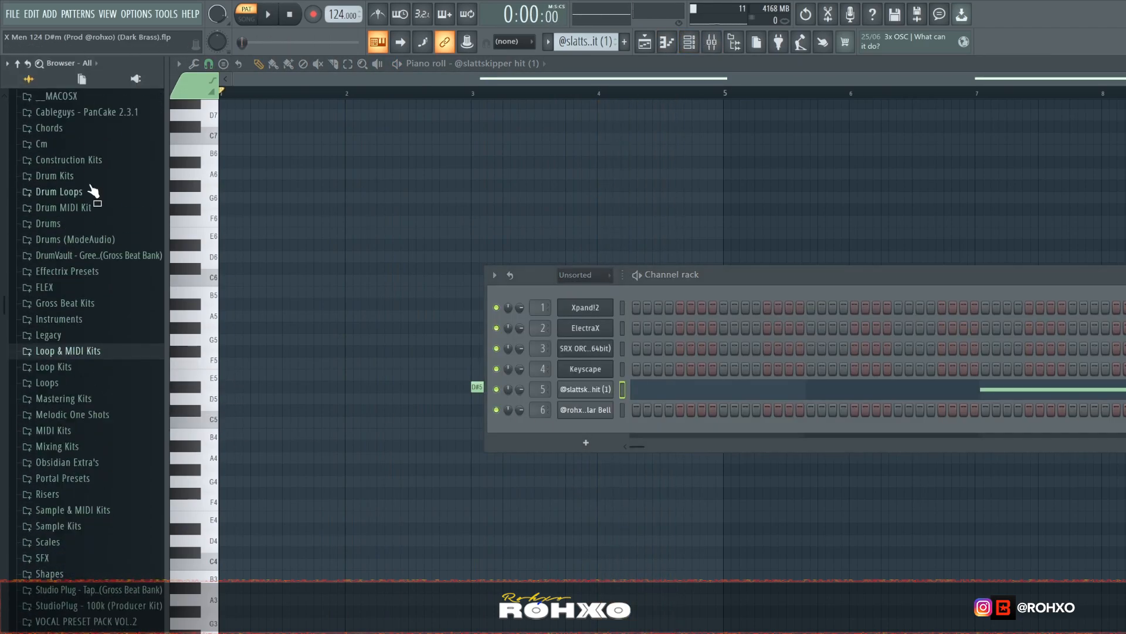
pyautogui.scroll(-12, 89, 251)
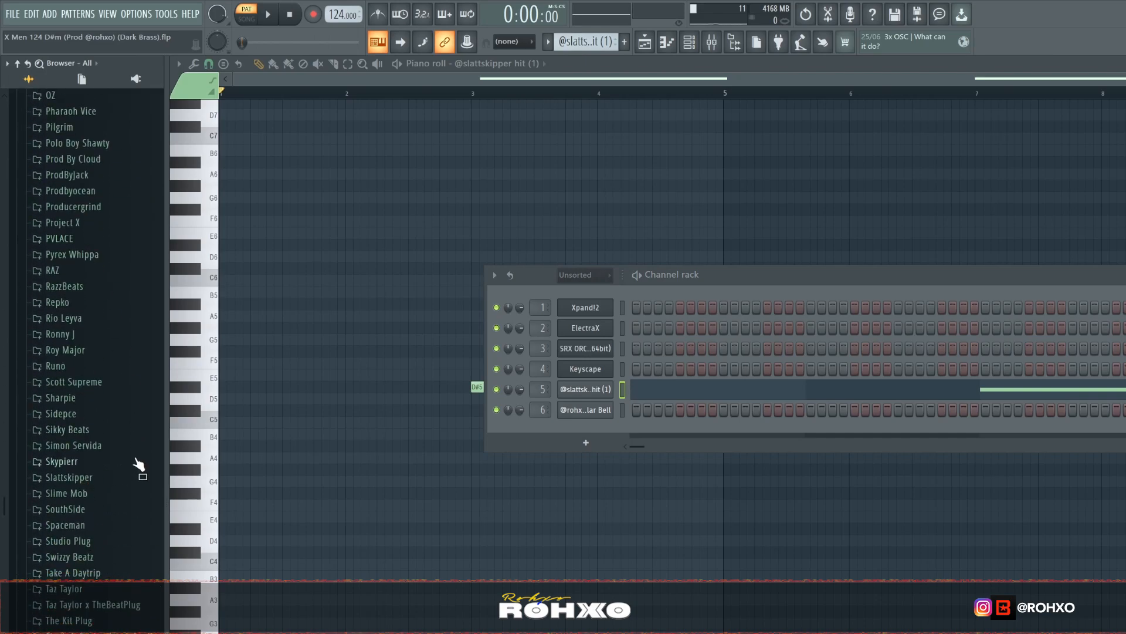
pyautogui.click(132, 477)
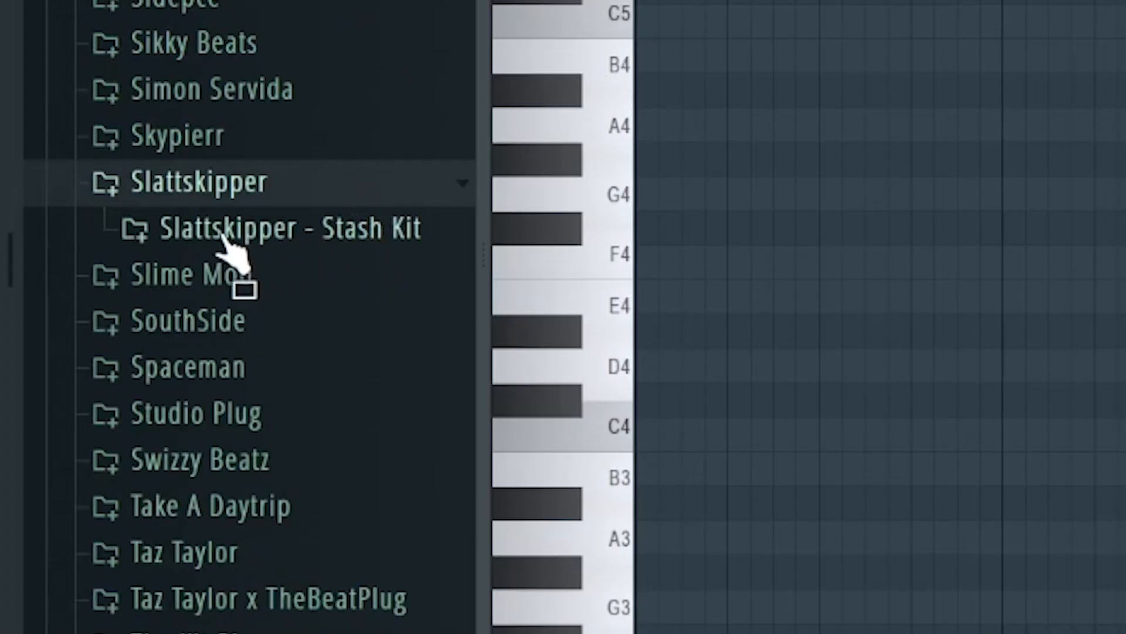
pyautogui.click(365, 239)
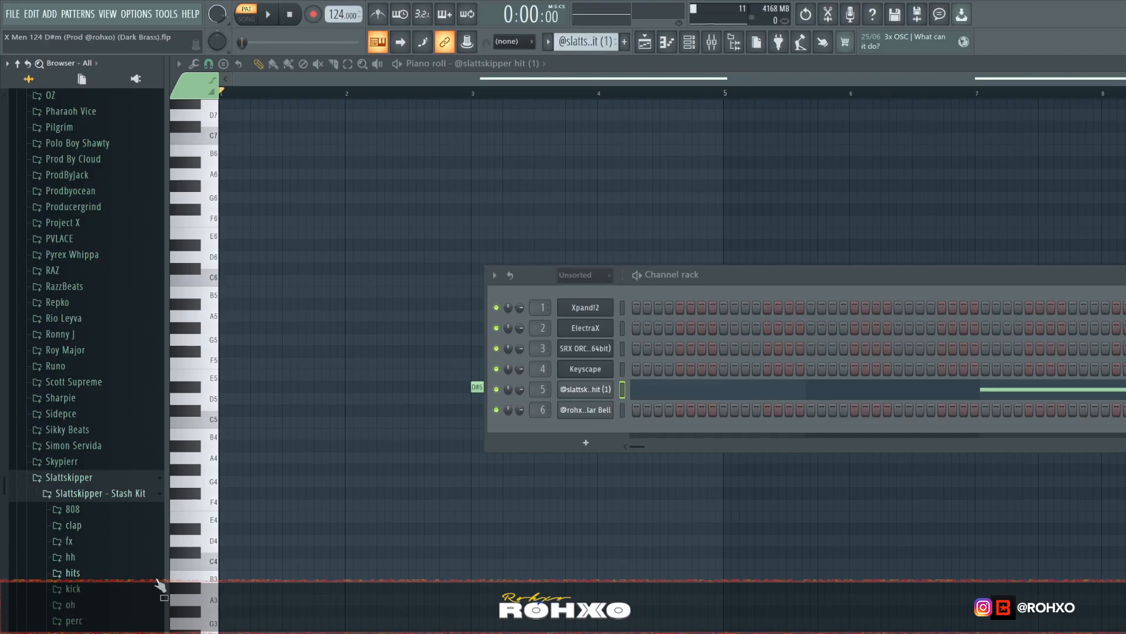
pyautogui.click(408, 465)
pyautogui.click(140, 605)
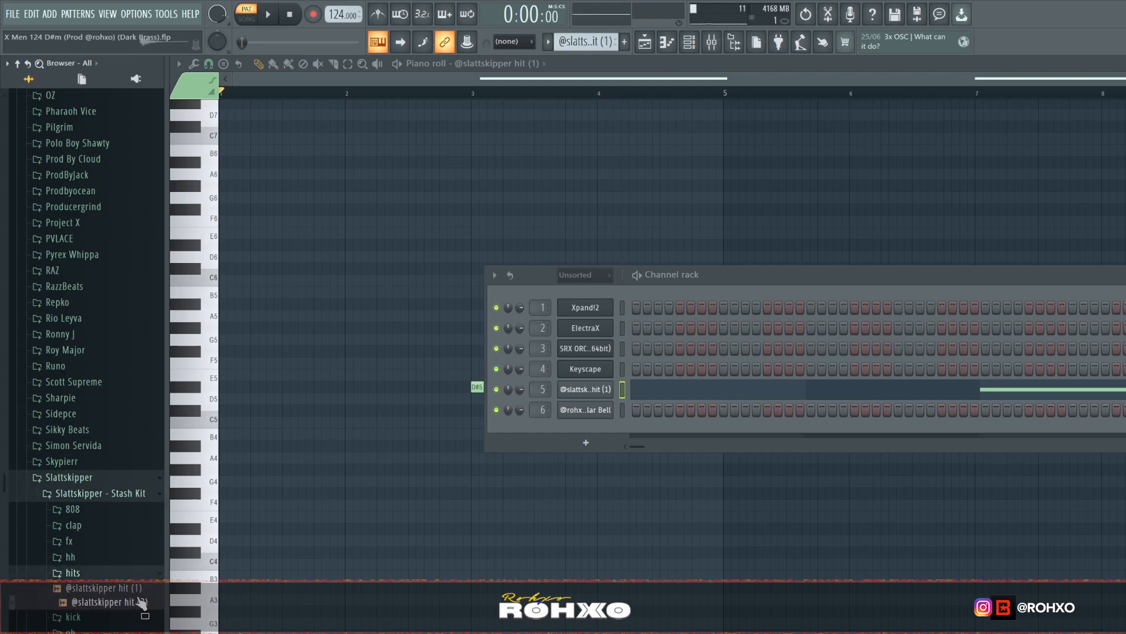
pyautogui.moveTo(141, 603); pyautogui.dragTo(605, 394)
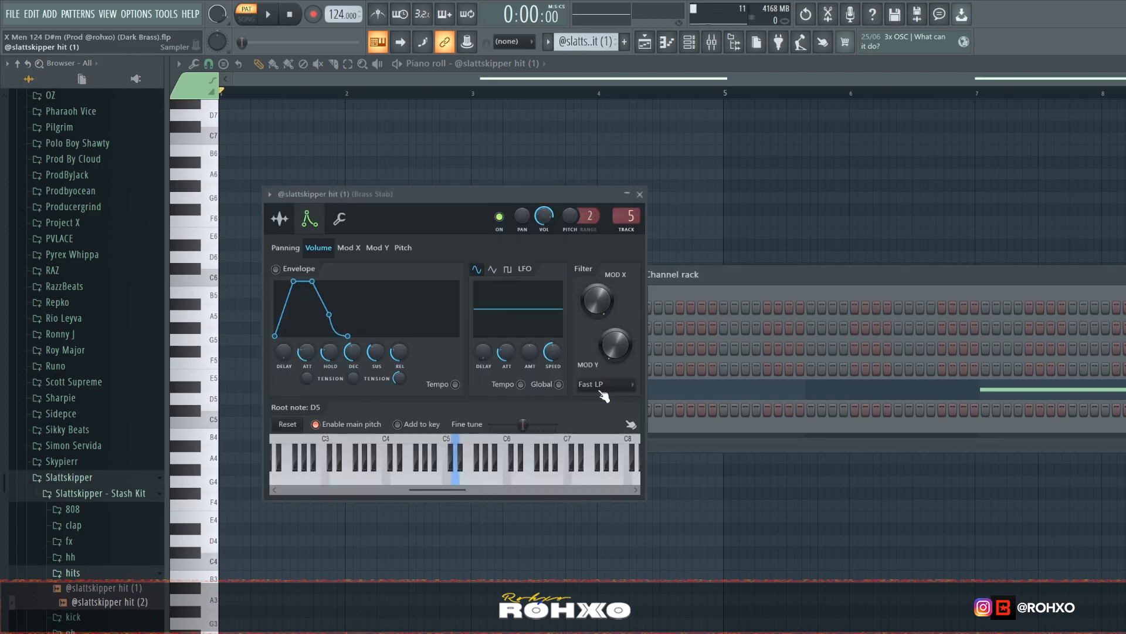
pyautogui.click(283, 221)
pyautogui.click(829, 196)
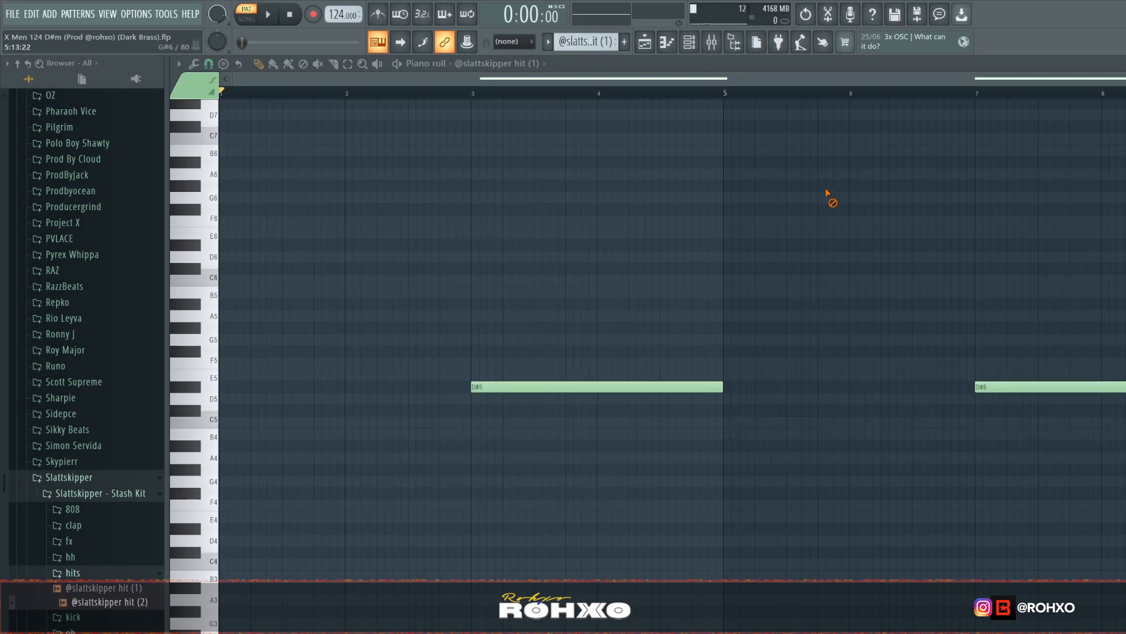
pyautogui.click(735, 49)
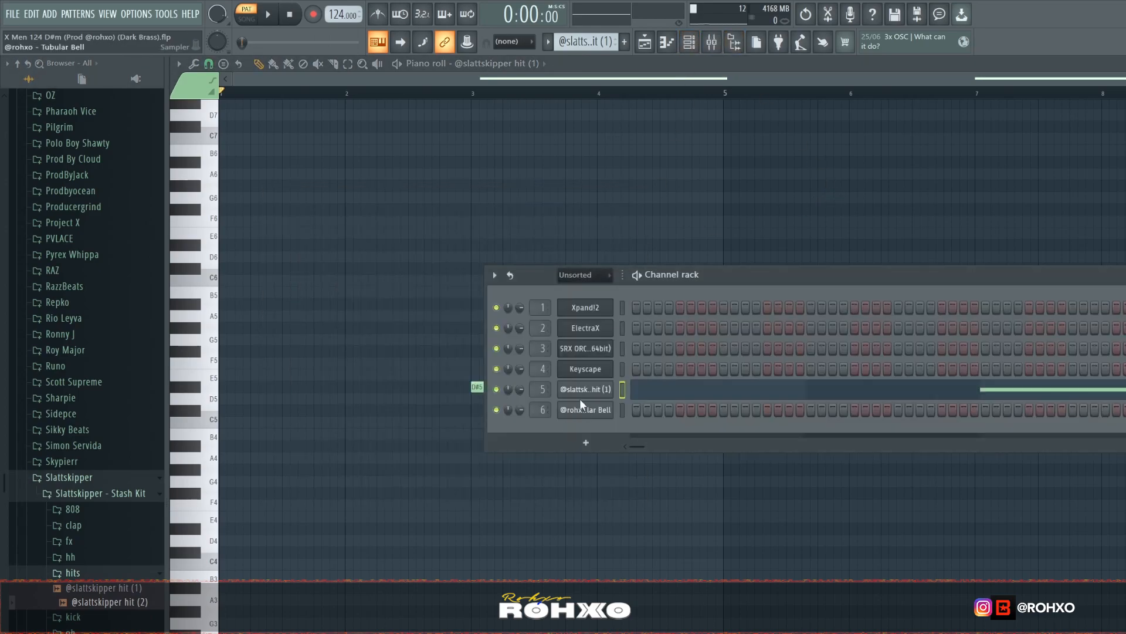
pyautogui.click(711, 42)
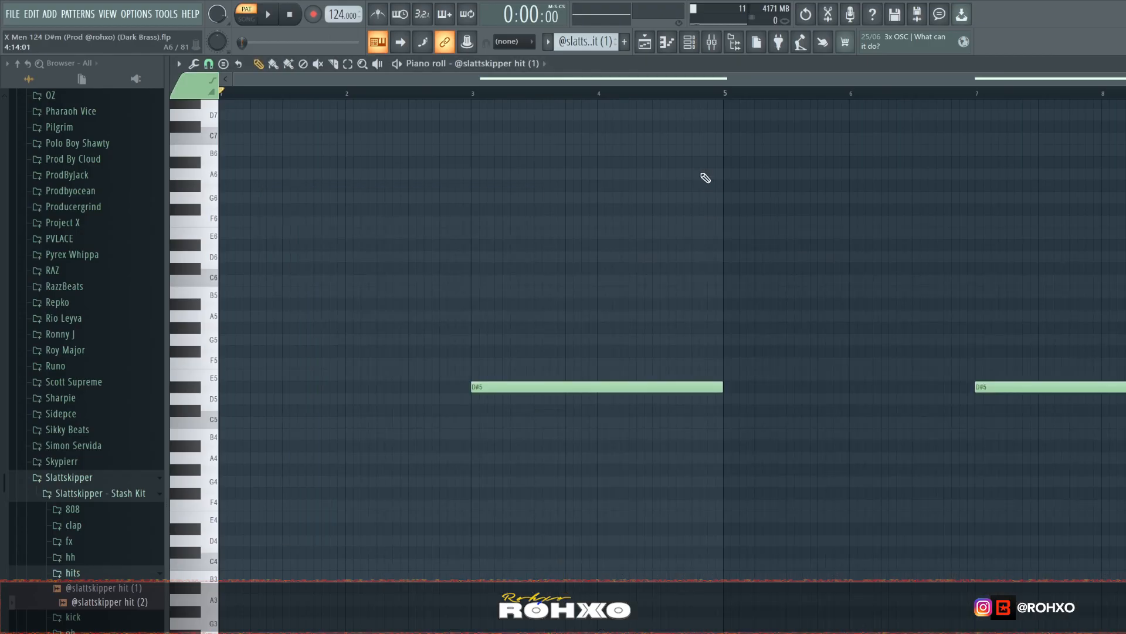
# Open the Tubular Bell clip from the Playlist in the piano roll and view its notes from bar 1.
pyautogui.click(645, 43)
pyautogui.doubleClick(427, 569)
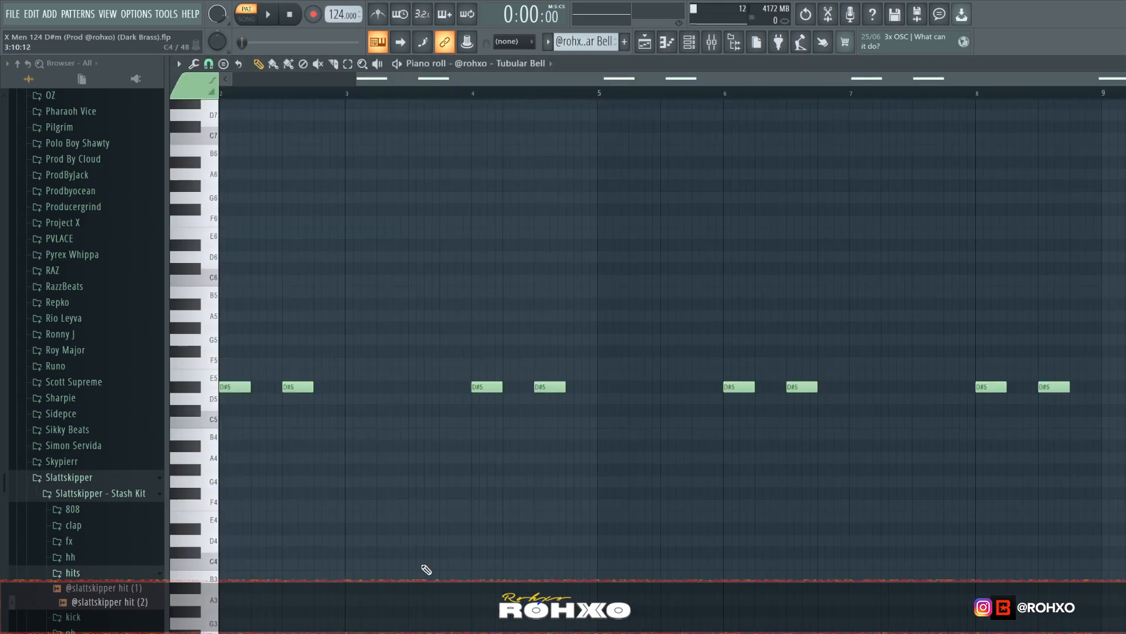
pyautogui.hscroll(-2, 427, 569)
# Show the channel rack and expand the RohXO - The XO Files kit in the !RohXO drum kits folder.
pyautogui.click(667, 42)
pyautogui.scroll(15, 118, 372)
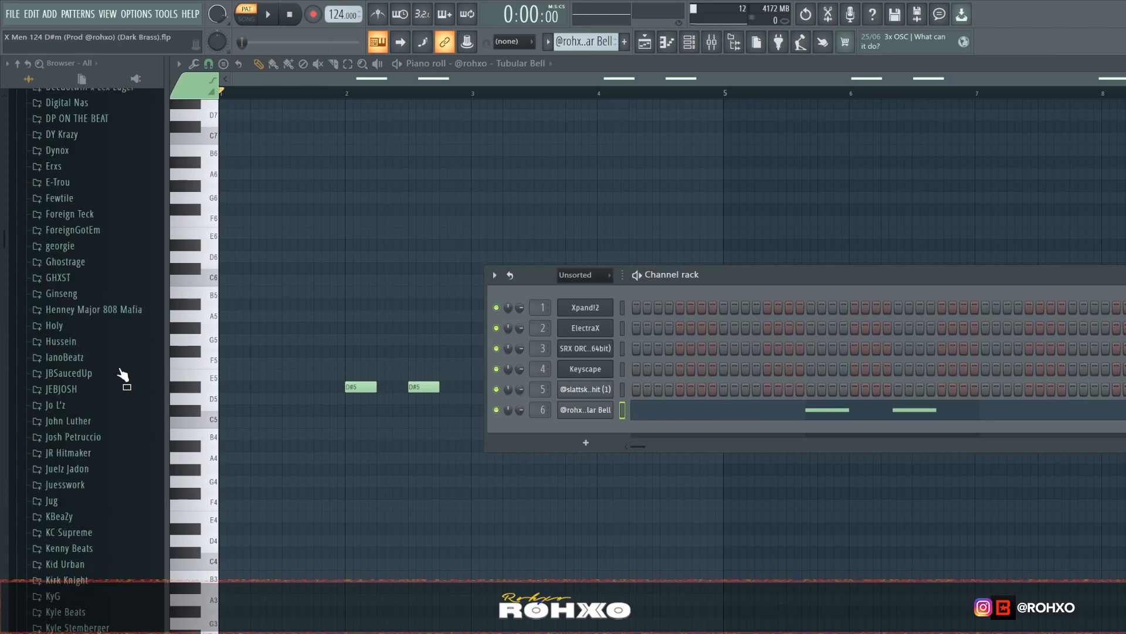
pyautogui.click(111, 570)
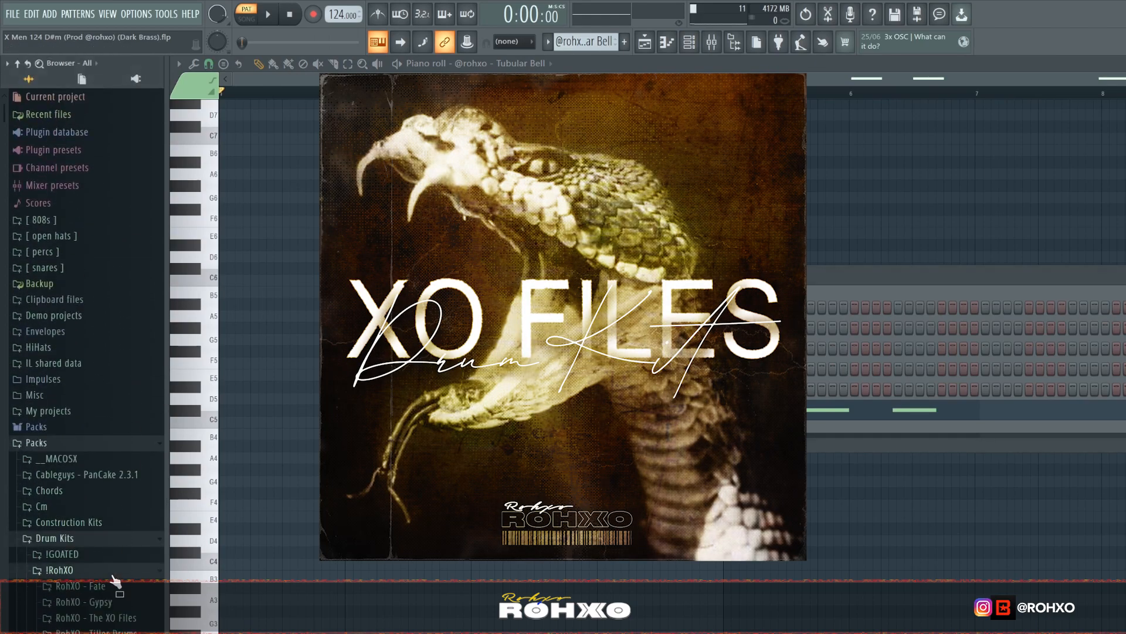
pyautogui.scroll(-5, 113, 587)
pyautogui.click(141, 449)
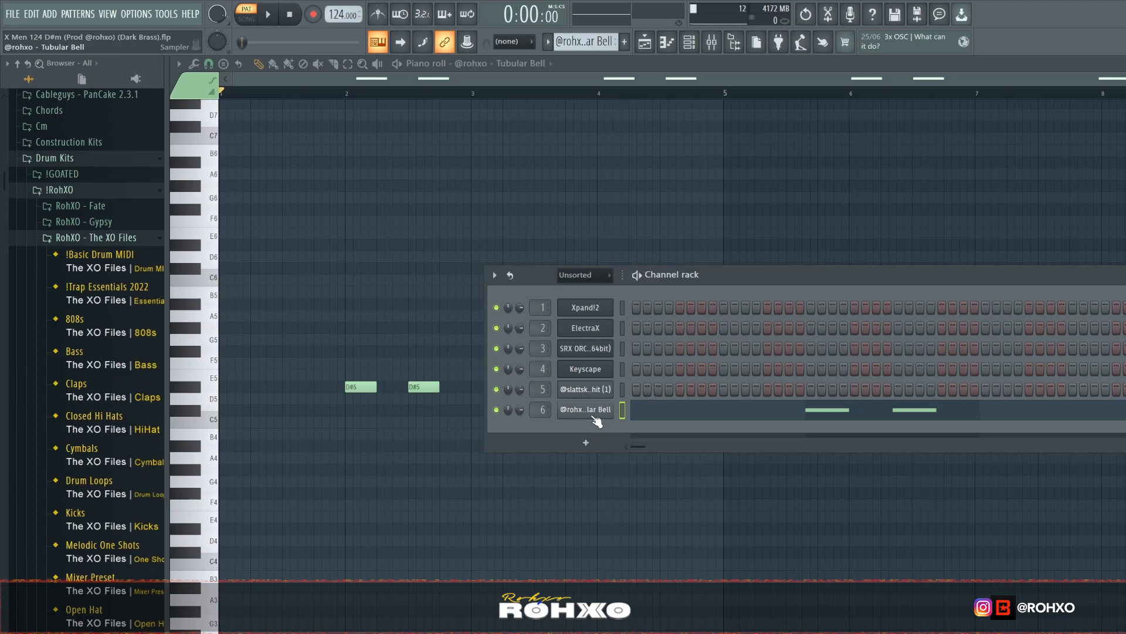
# Examine the Tubular Bell channel's sample and its volume envelope settings, and return to the pattern's notes.
pyautogui.click(586, 409)
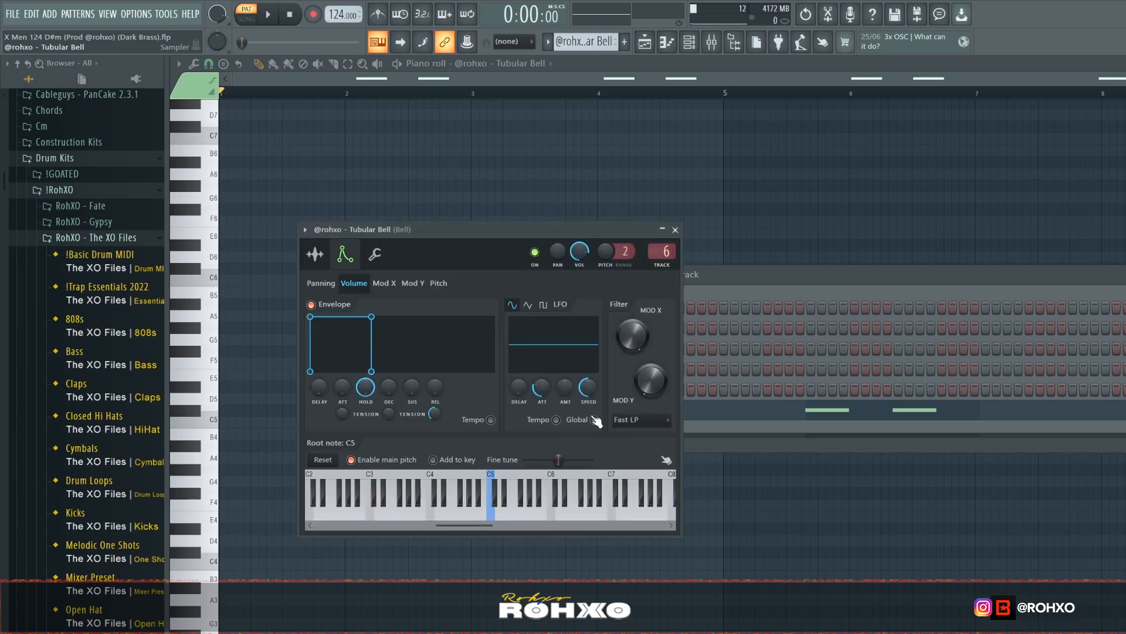
pyautogui.click(315, 253)
pyautogui.click(671, 442)
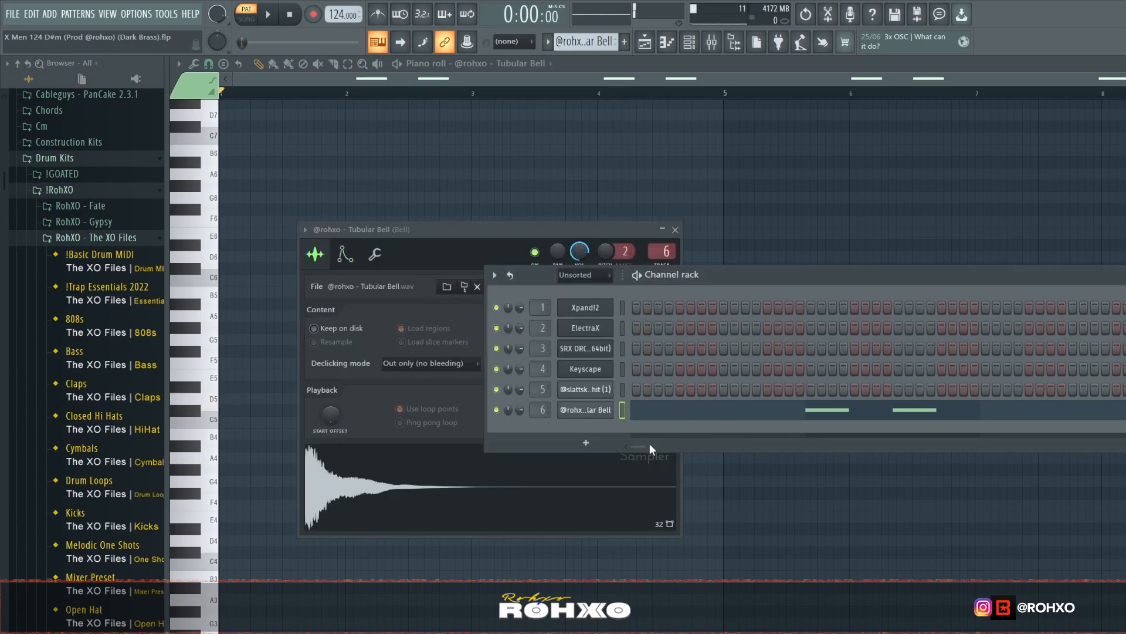
pyautogui.click(343, 256)
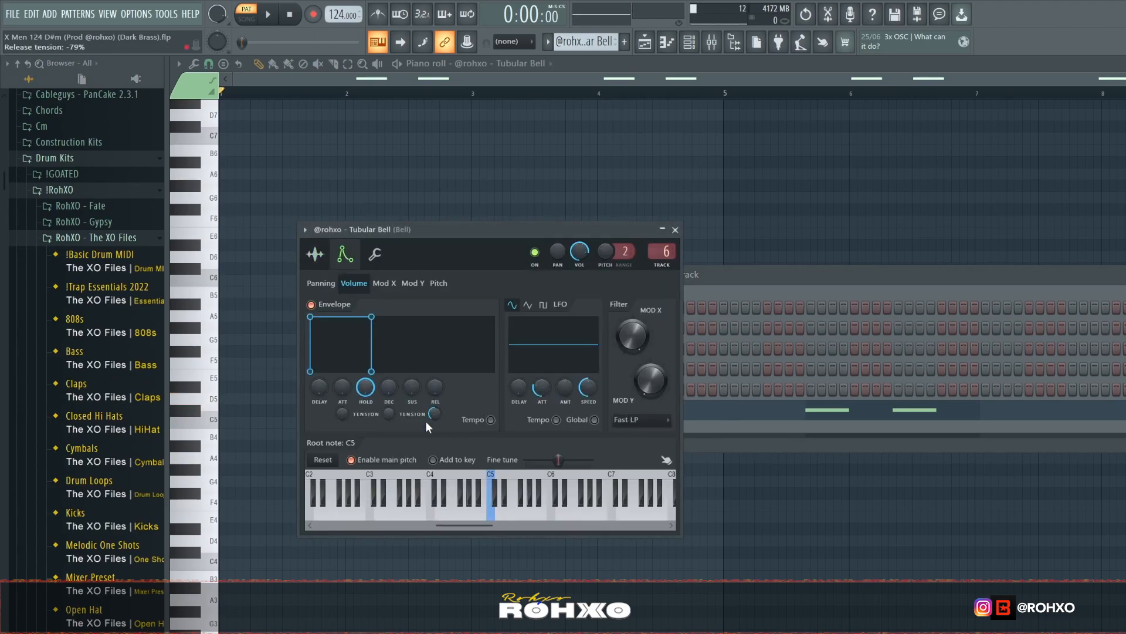
pyautogui.click(812, 441)
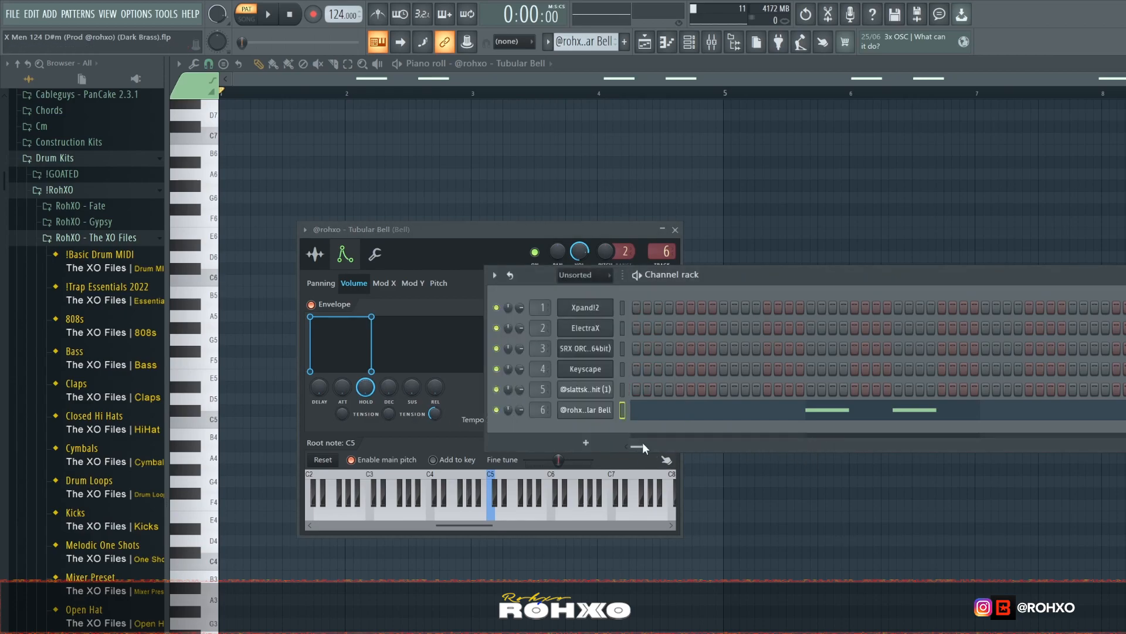
pyautogui.click(810, 526)
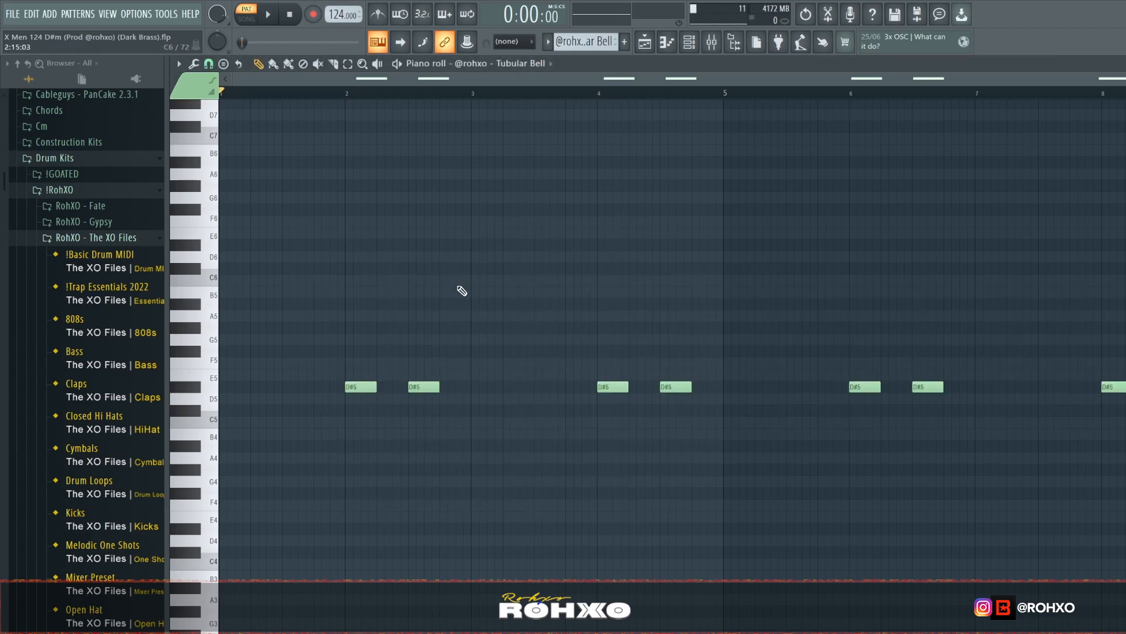
# Play the Tubular Bell pattern and check its channel in the mixer.
pyautogui.press('space')
pyautogui.click(711, 42)
pyautogui.click(1125, 295)
# Return to the Playlist and play the melody arrangement in song mode.
pyautogui.click(644, 41)
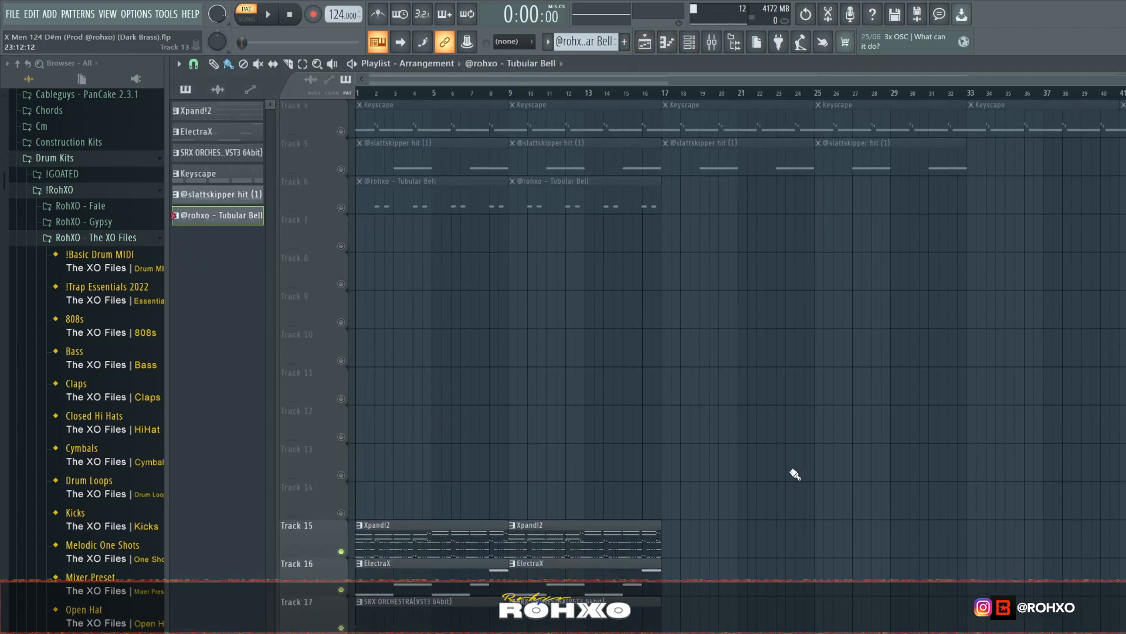
pyautogui.press('space')
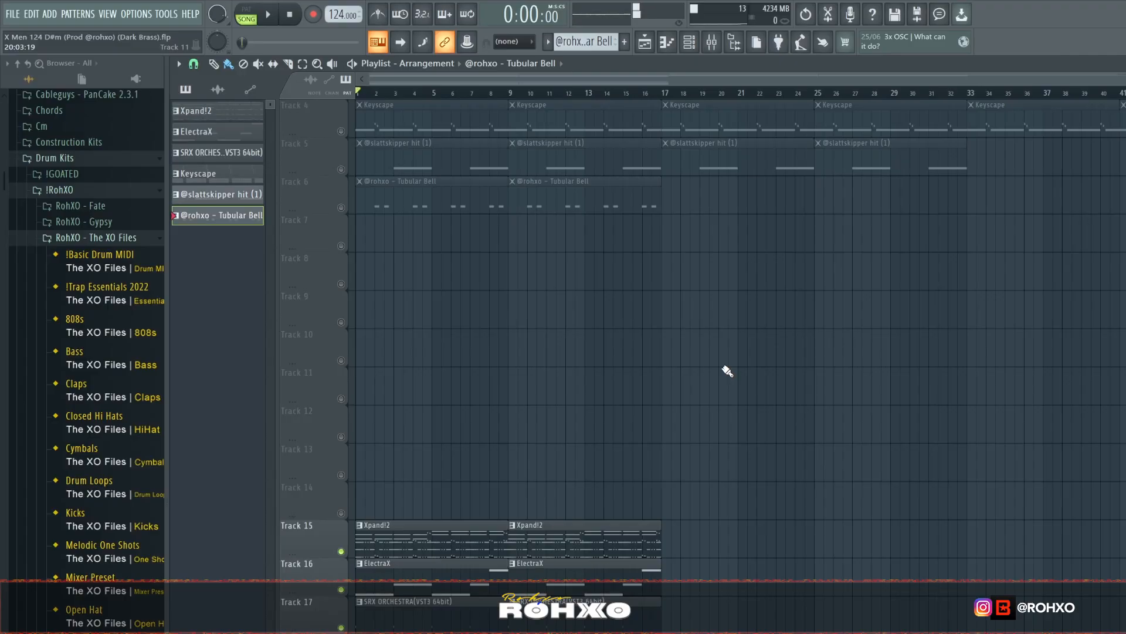
# Open the Codeine 124 D#m (Dark Hard Trap) project and place the song position at bar 17.
pyautogui.click(12, 16)
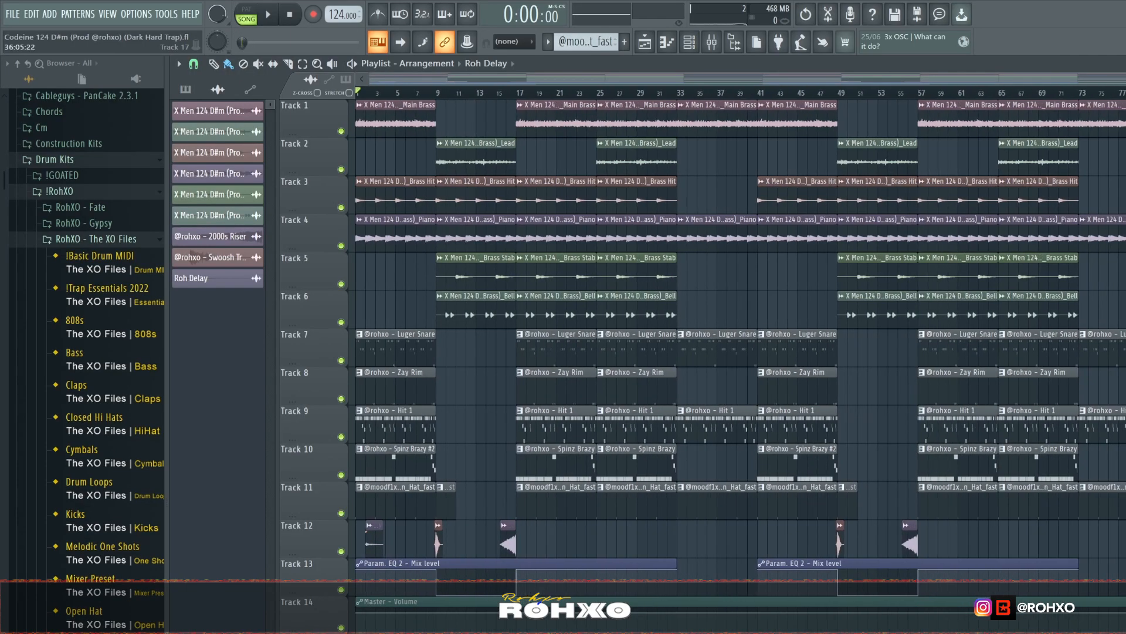
pyautogui.click(518, 92)
pyautogui.click(194, 64)
pyautogui.click(191, 224)
pyautogui.click(517, 93)
# Open the Luger Snare clip's notes in the piano roll and play the pattern in pattern mode.
pyautogui.doubleClick(545, 347)
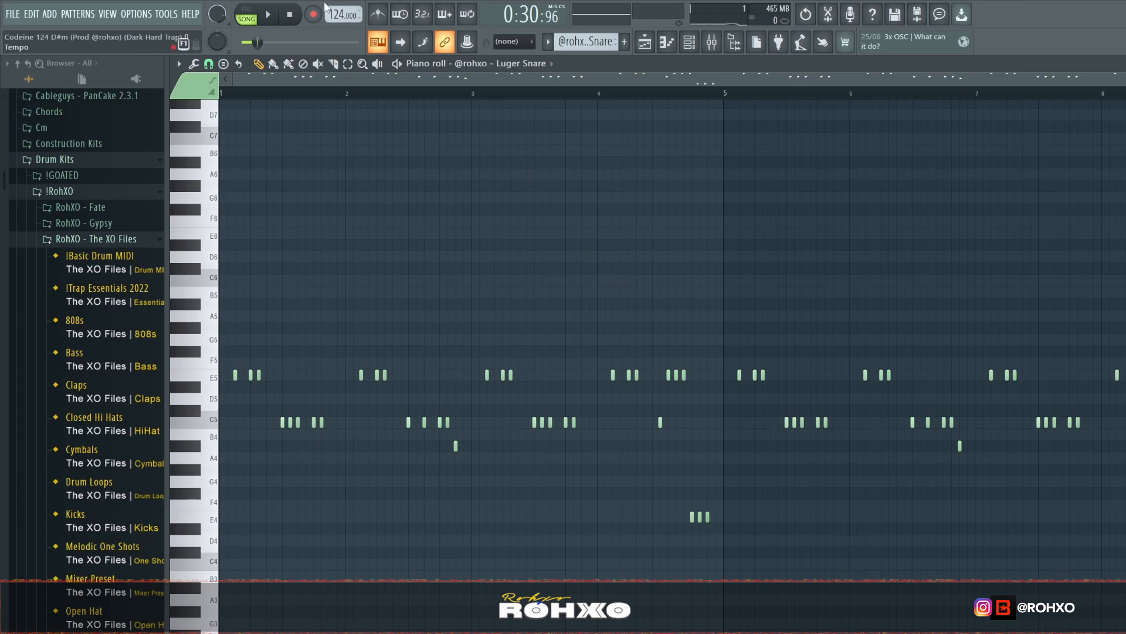
pyautogui.press('F5')
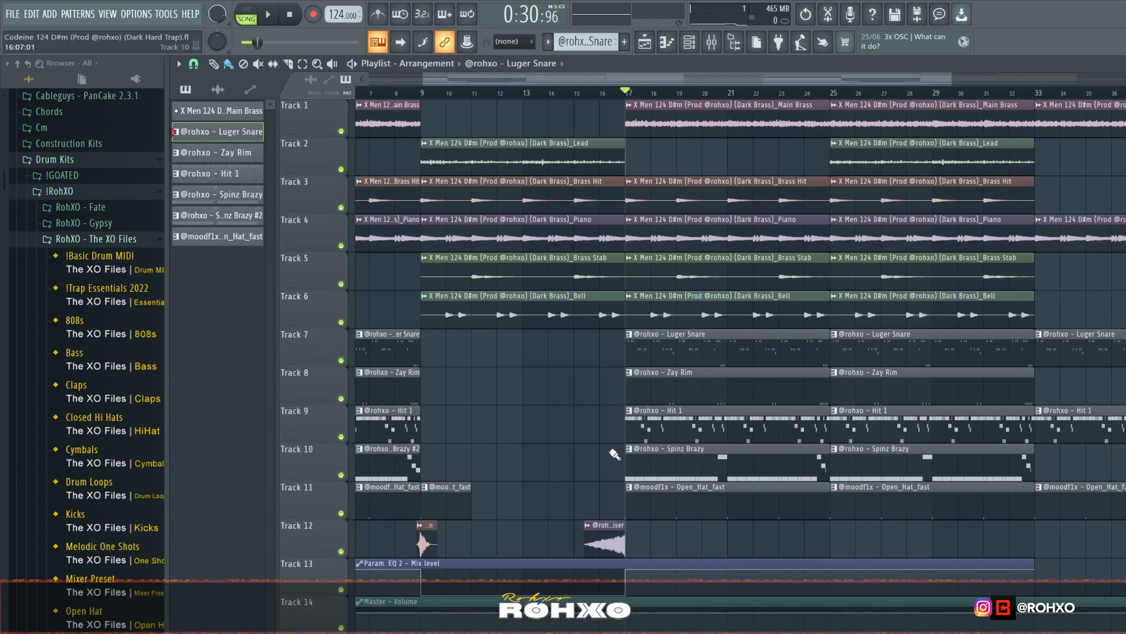
pyautogui.doubleClick(668, 347)
pyautogui.click(246, 10)
pyautogui.press('space')
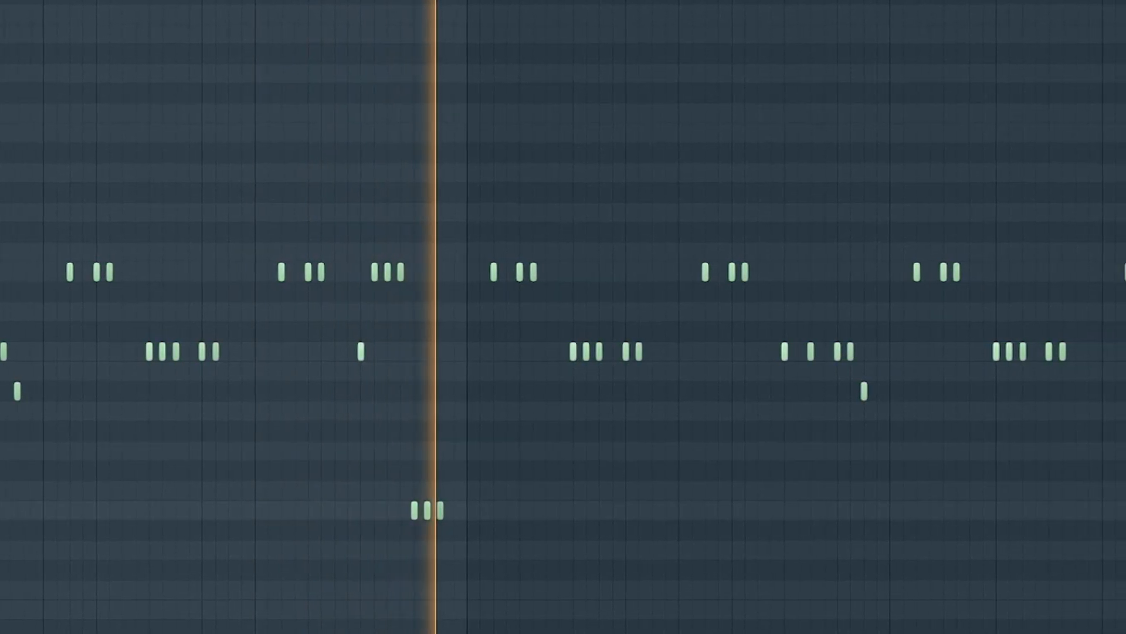
pyautogui.press('space')
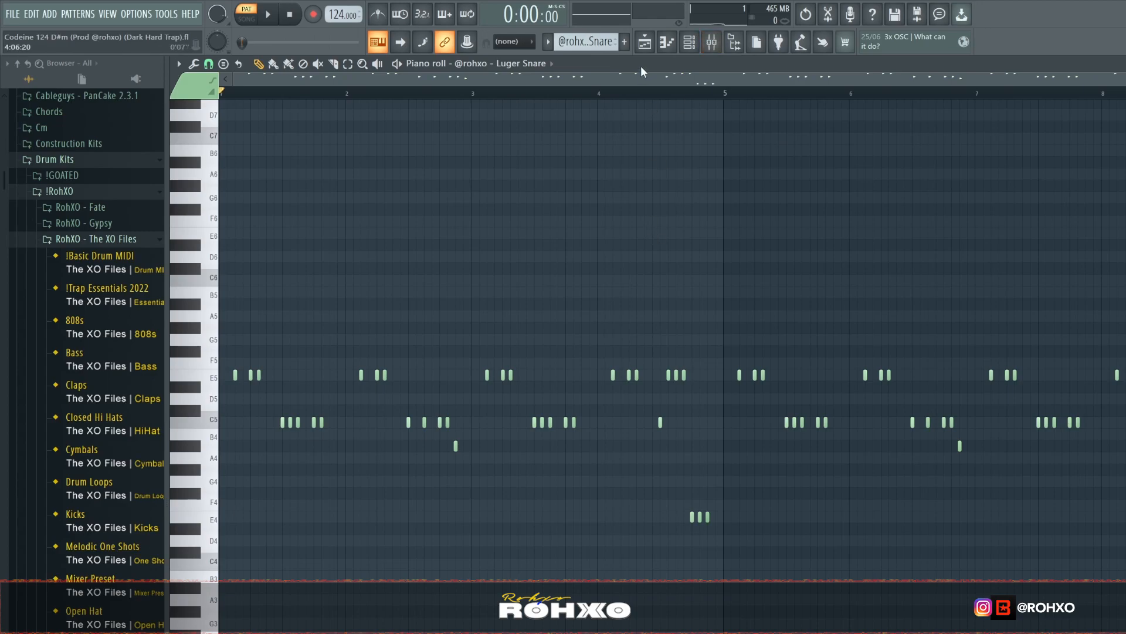
# Place the song position at bar 17 in the Playlist, open the Zay Rim clip's notes in the piano roll and play them.
pyautogui.click(645, 42)
pyautogui.click(627, 92)
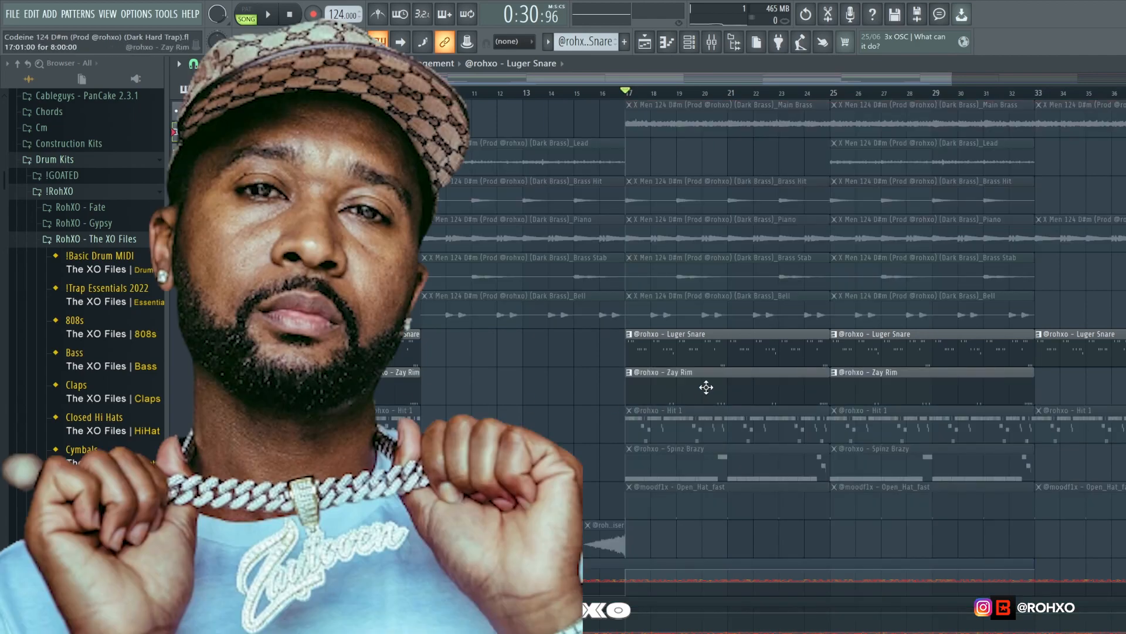
pyautogui.doubleClick(706, 387)
pyautogui.hscroll(-3, 725, 343)
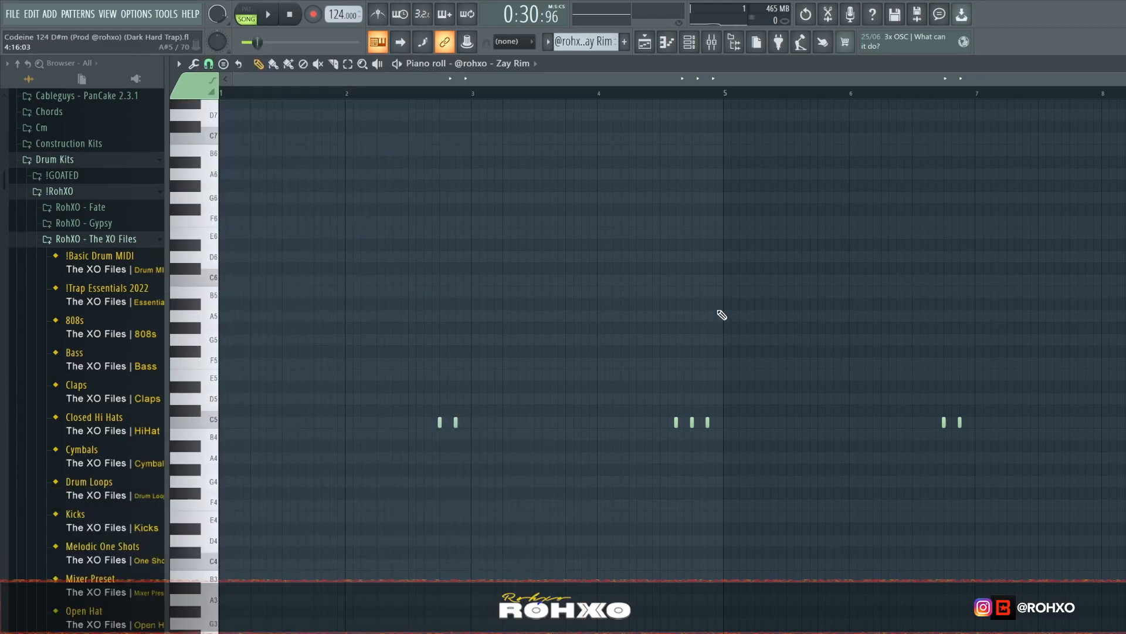
pyautogui.press('space')
# Unmute Track 9 in the Playlist, open the Hit 1 clip's notes in the piano roll and play the pattern in pattern mode.
pyautogui.click(645, 42)
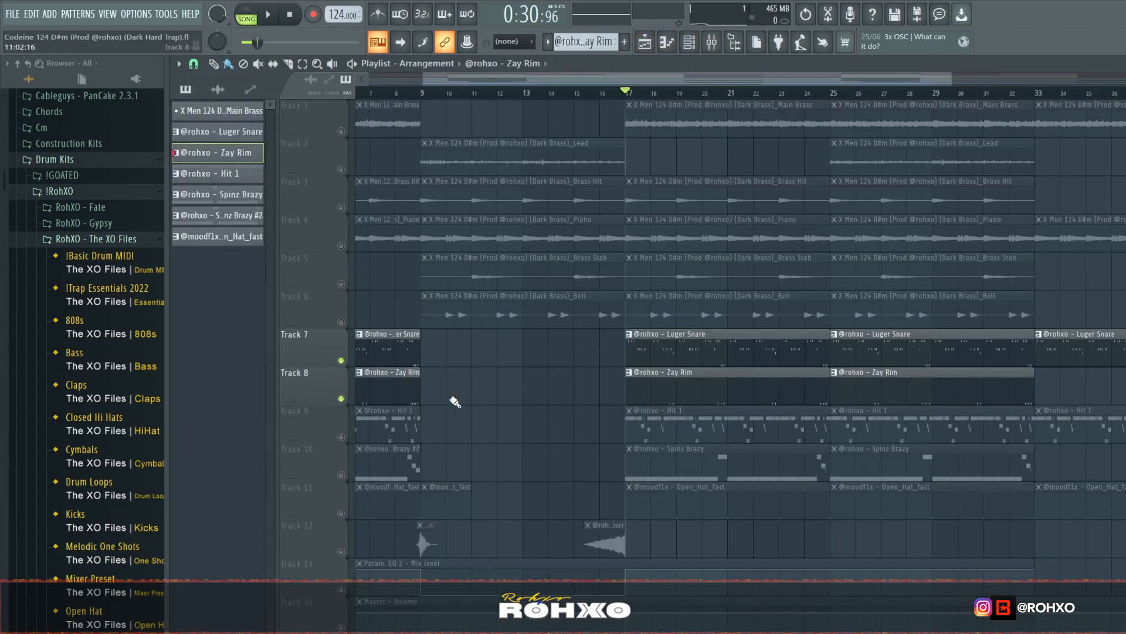
pyautogui.click(341, 437)
pyautogui.doubleClick(666, 415)
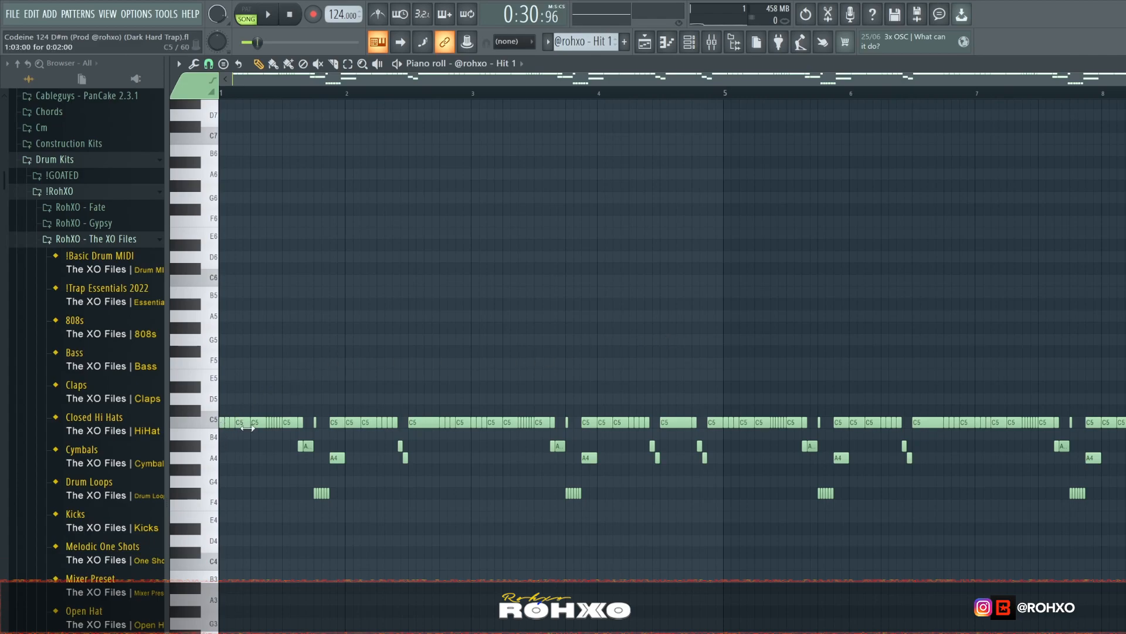
pyautogui.scroll(3, 245, 436)
pyautogui.scroll(-3, 380, 417)
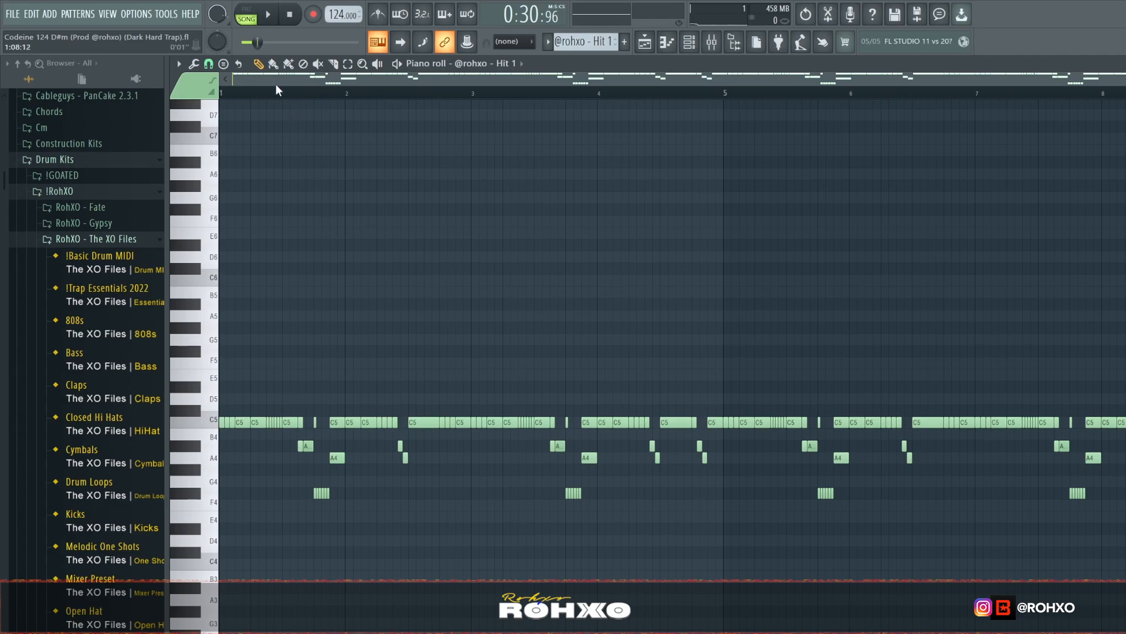
pyautogui.click(247, 16)
pyautogui.press('space')
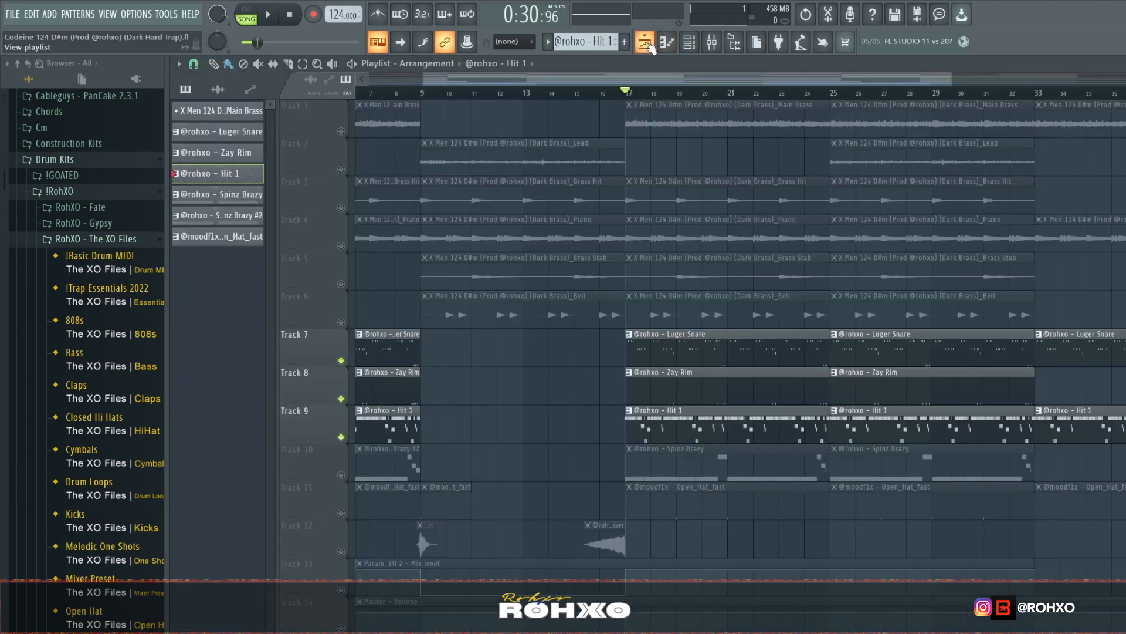
# Unmute Track 10 in the Playlist, open the Spinz Brazy clip's notes in the piano roll and play the 808 pattern.
pyautogui.click(645, 41)
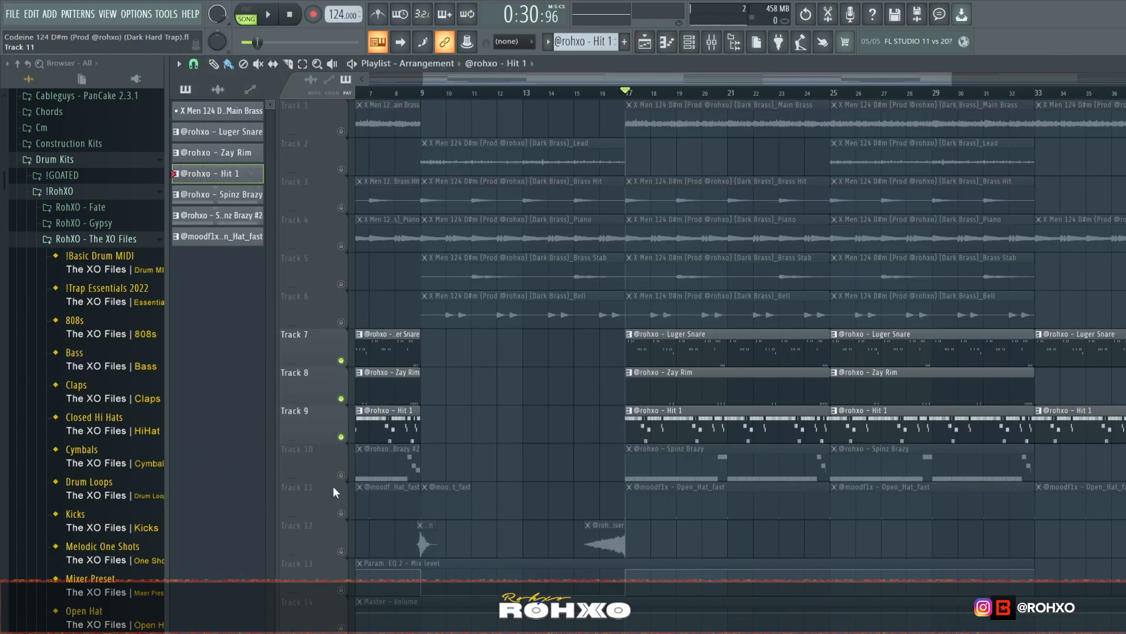
pyautogui.click(341, 474)
pyautogui.doubleClick(708, 472)
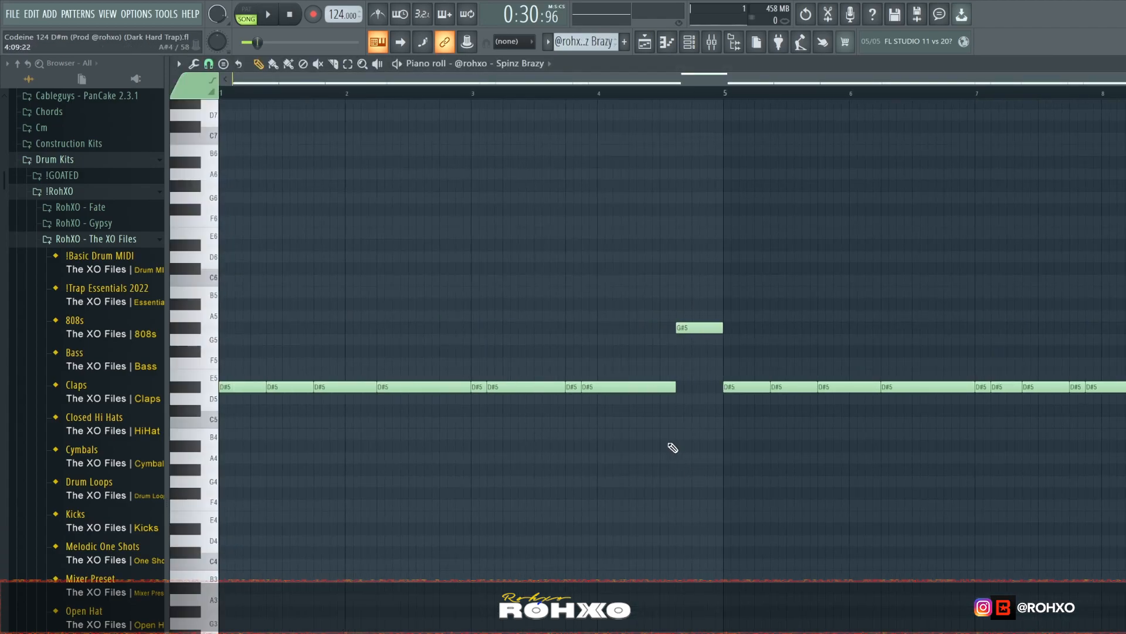
pyautogui.click(251, 388)
pyautogui.press('space')
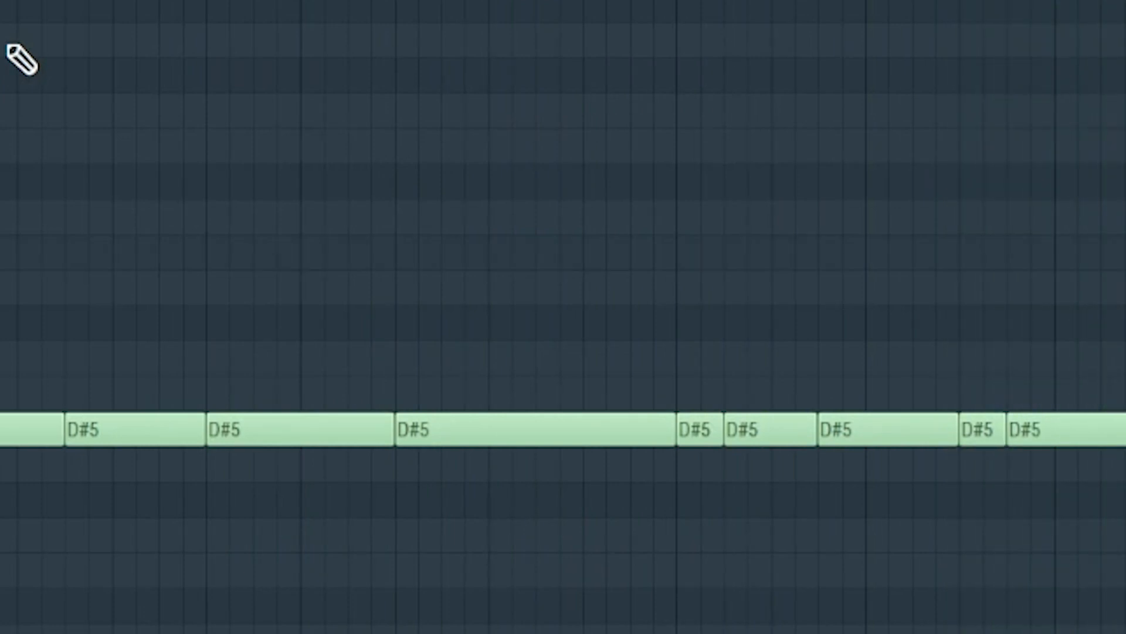
pyautogui.press('space')
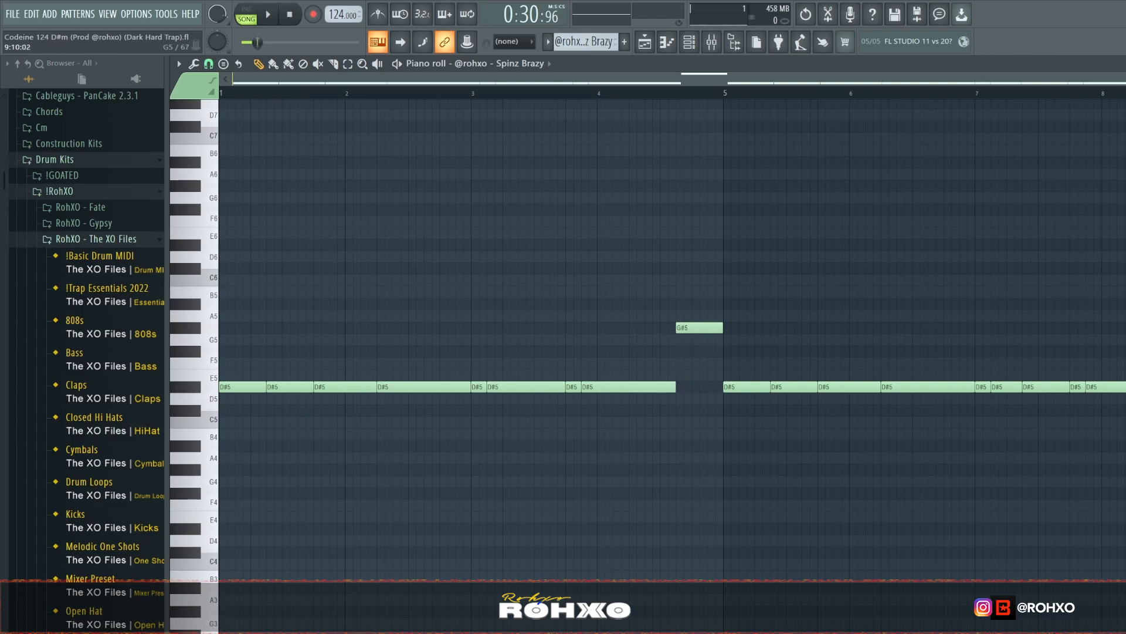
# Set the piano roll snap to 1/3 beat and examine the closing notes of the Spinz Brazy pattern in bar 8.
pyautogui.scroll(4, 1114, 340)
pyautogui.click(208, 65)
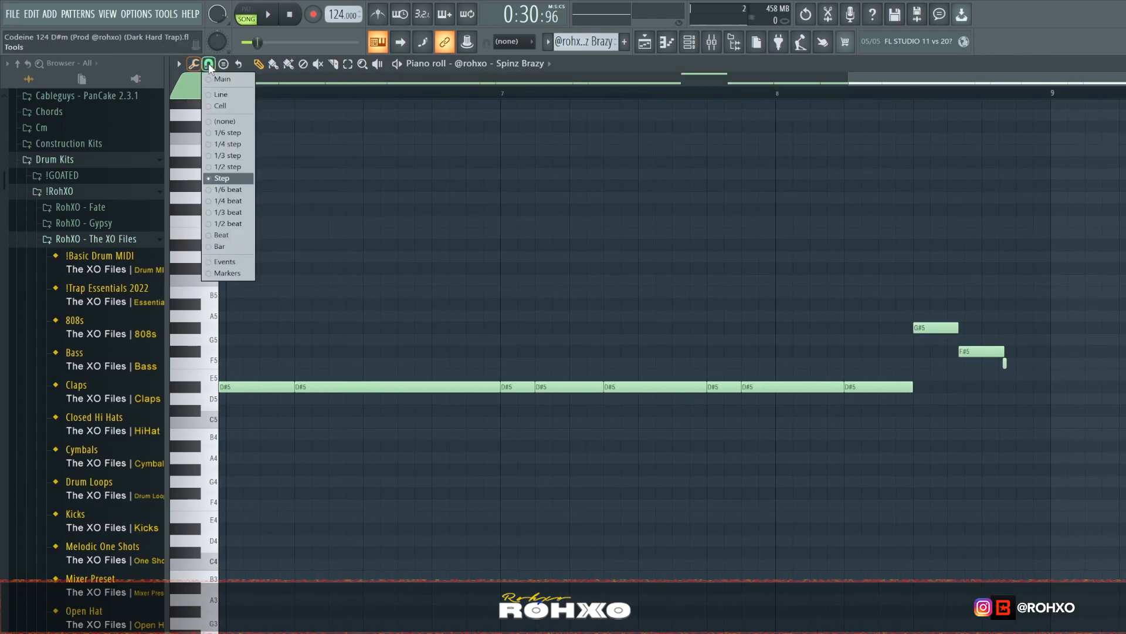
pyautogui.click(226, 213)
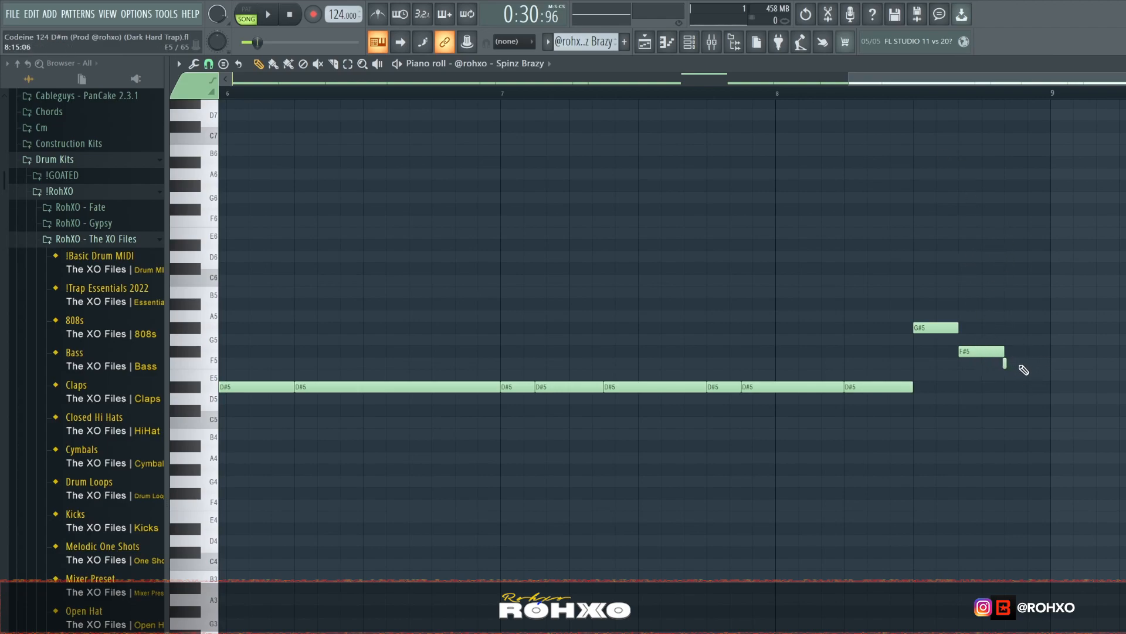
pyautogui.scroll(-4, 978, 337)
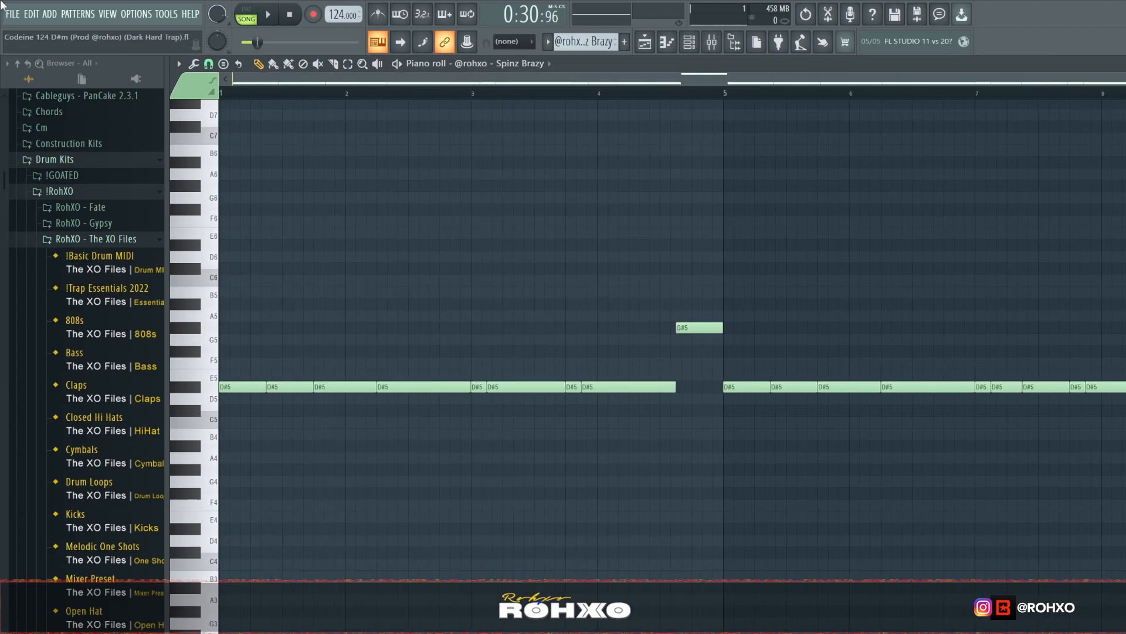
# Unmute Track 11 in the Playlist, open the Open_Hat_fast clip's notes in the piano roll and play the pattern.
pyautogui.click(644, 42)
pyautogui.click(341, 514)
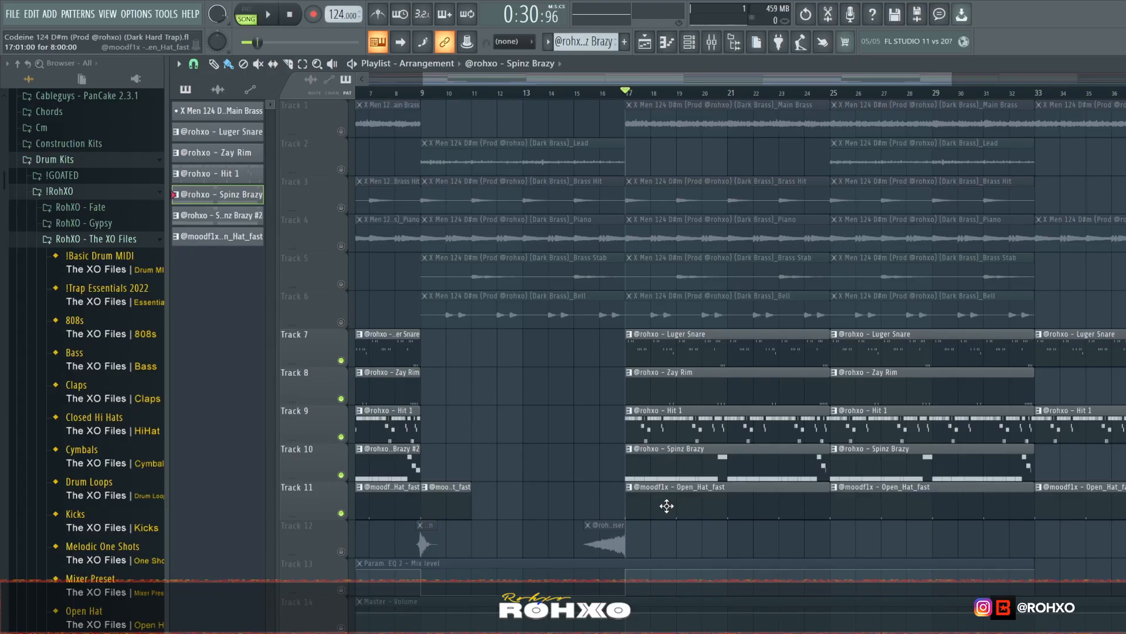
pyautogui.doubleClick(348, 377)
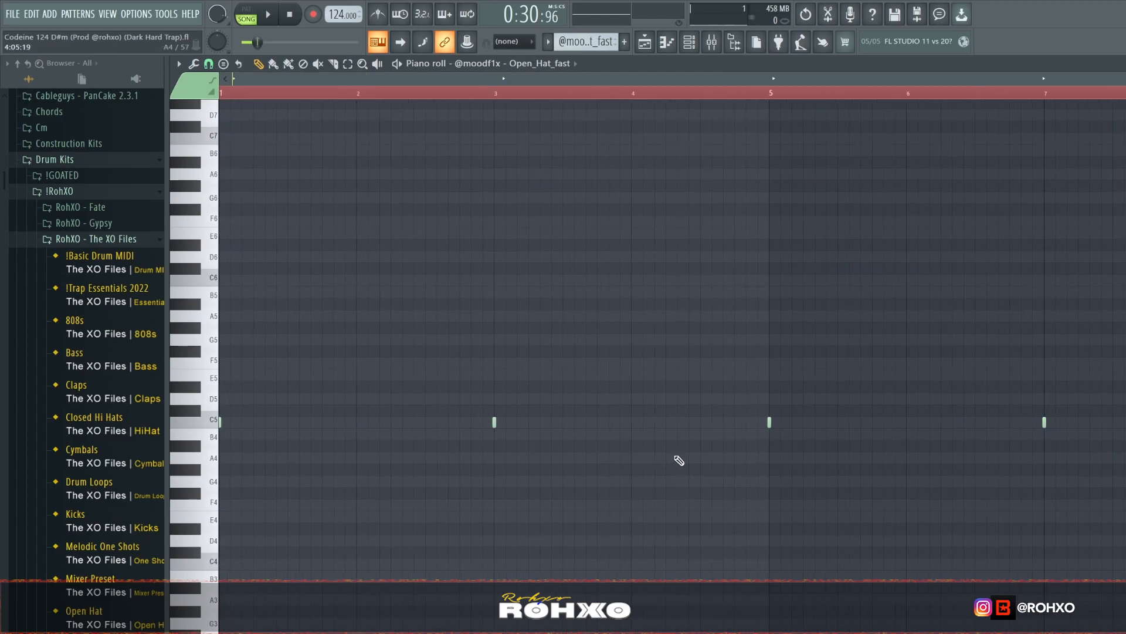
pyautogui.press('space')
# Return to the Playlist and unmute all tracks of the arrangement.
pyautogui.click(645, 42)
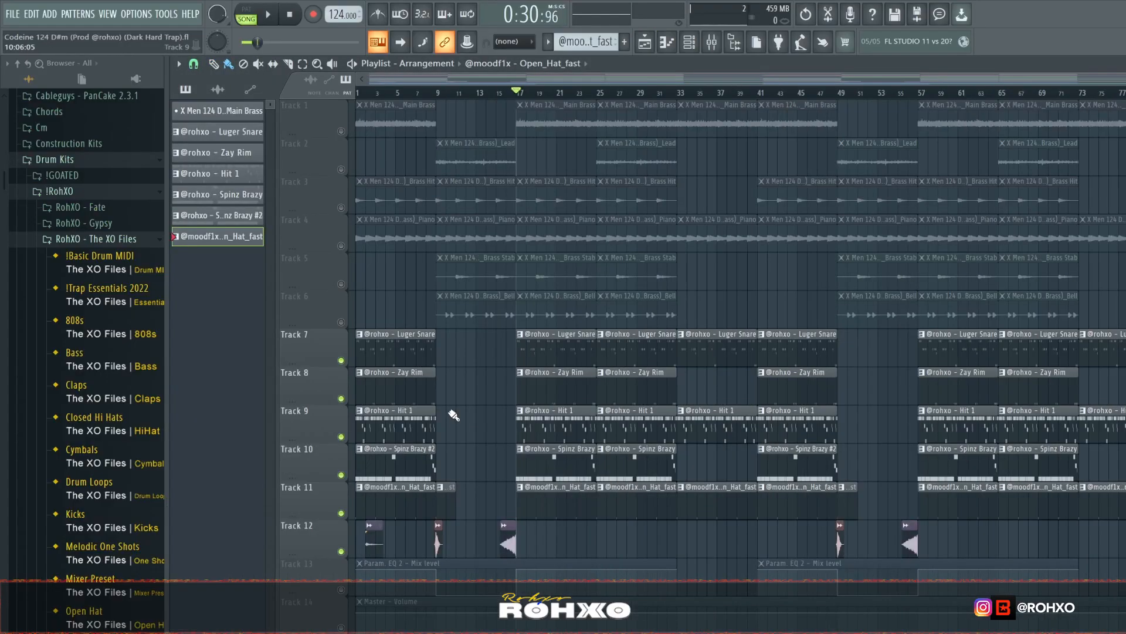
pyautogui.rightClick(341, 398)
pyautogui.rightClick(341, 399)
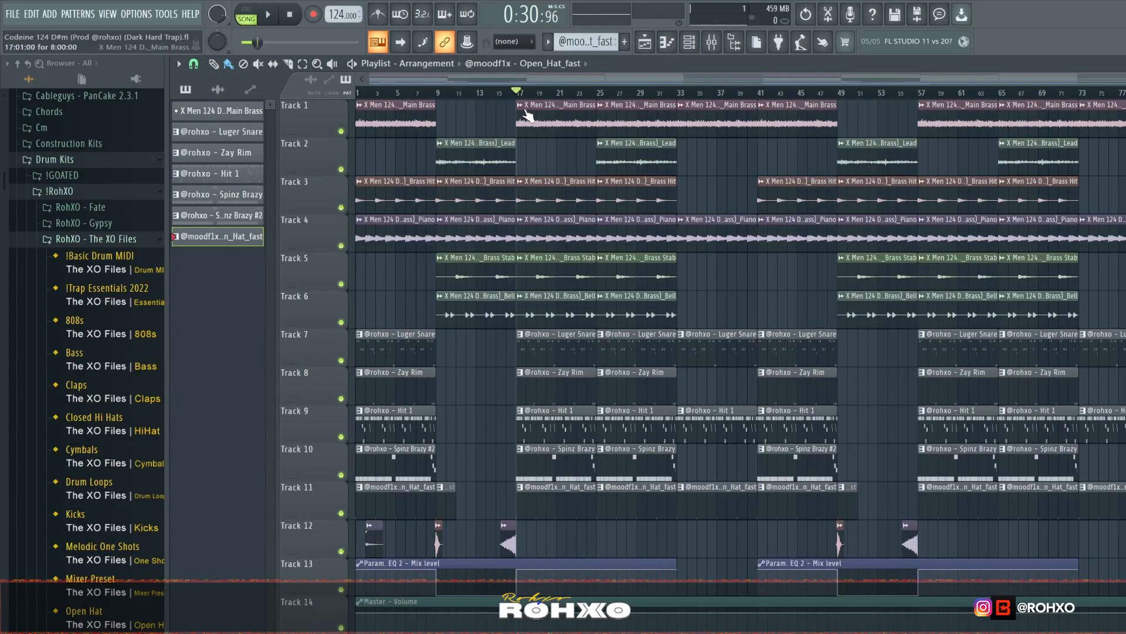
# Place the song position at bar 15, solo Track 12 and play the 2000s Riser leading into bar 17.
pyautogui.scroll(1, 475, 394)
pyautogui.scroll(2, 476, 394)
pyautogui.click(595, 93)
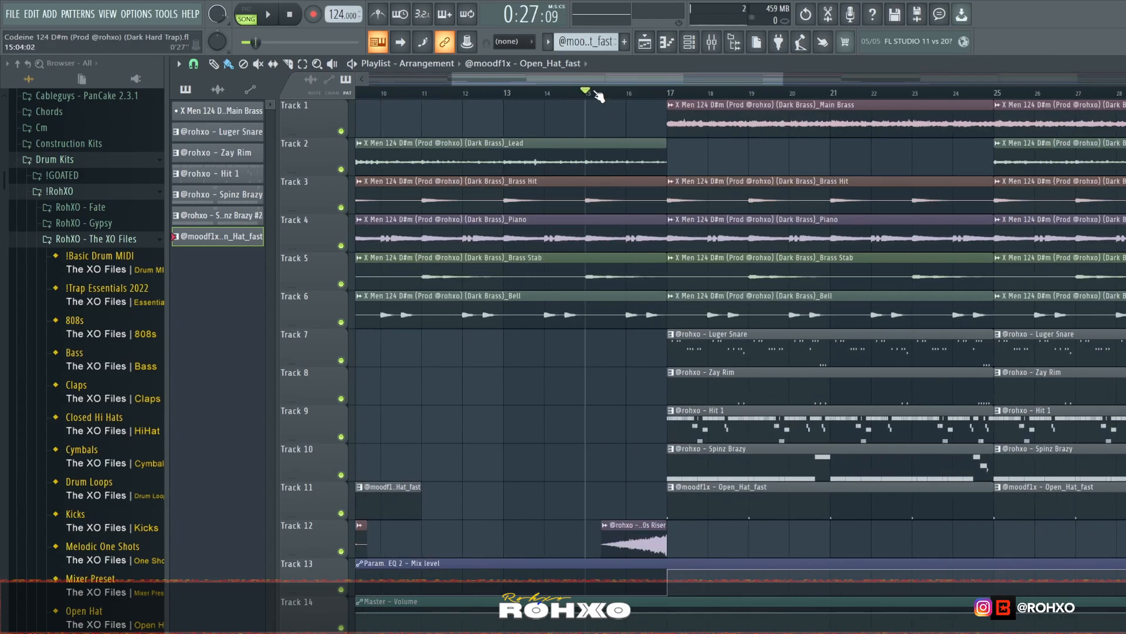
pyautogui.rightClick(340, 551)
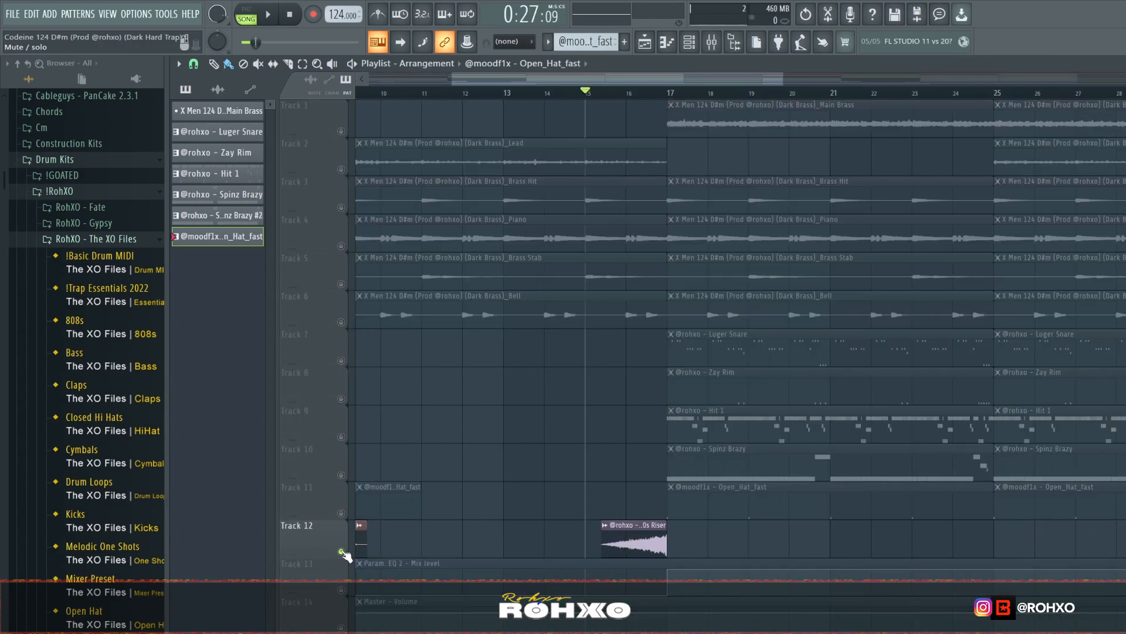
pyautogui.scroll(2, 630, 482)
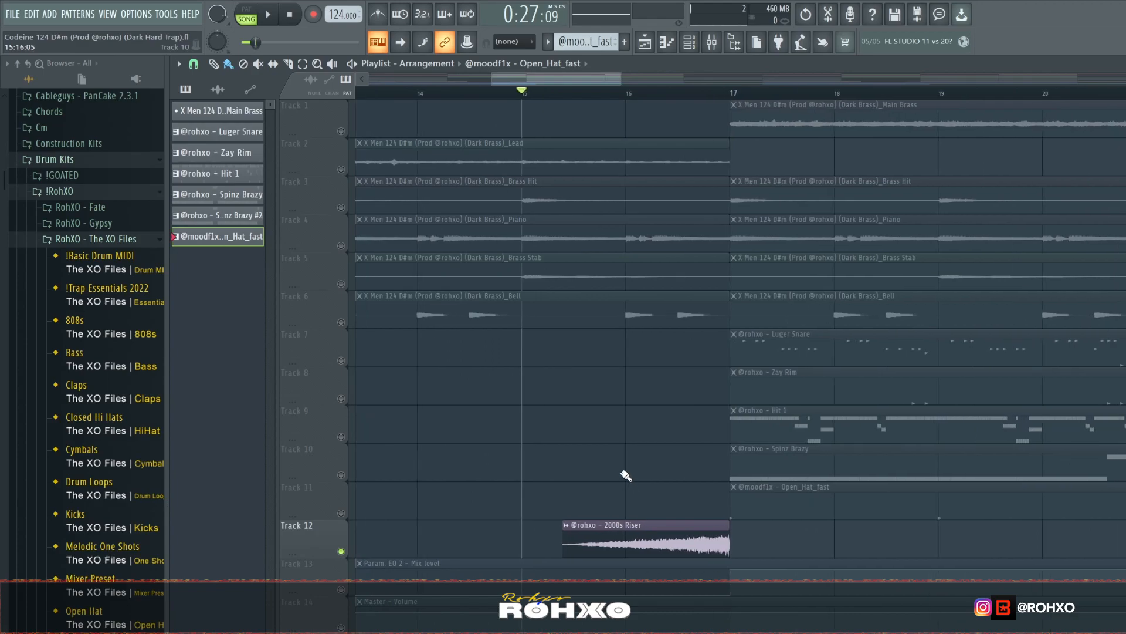
pyautogui.press('space')
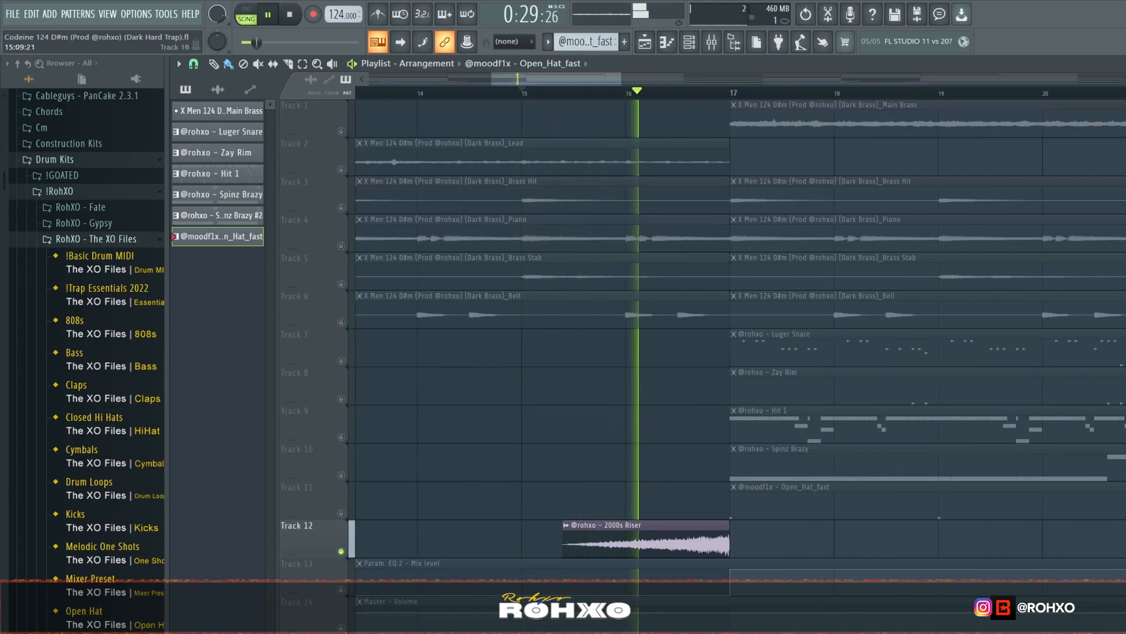
pyautogui.press('space')
# Check Insert 12 in the mixer, return to the Playlist and end the solo of Track 12.
pyautogui.click(708, 47)
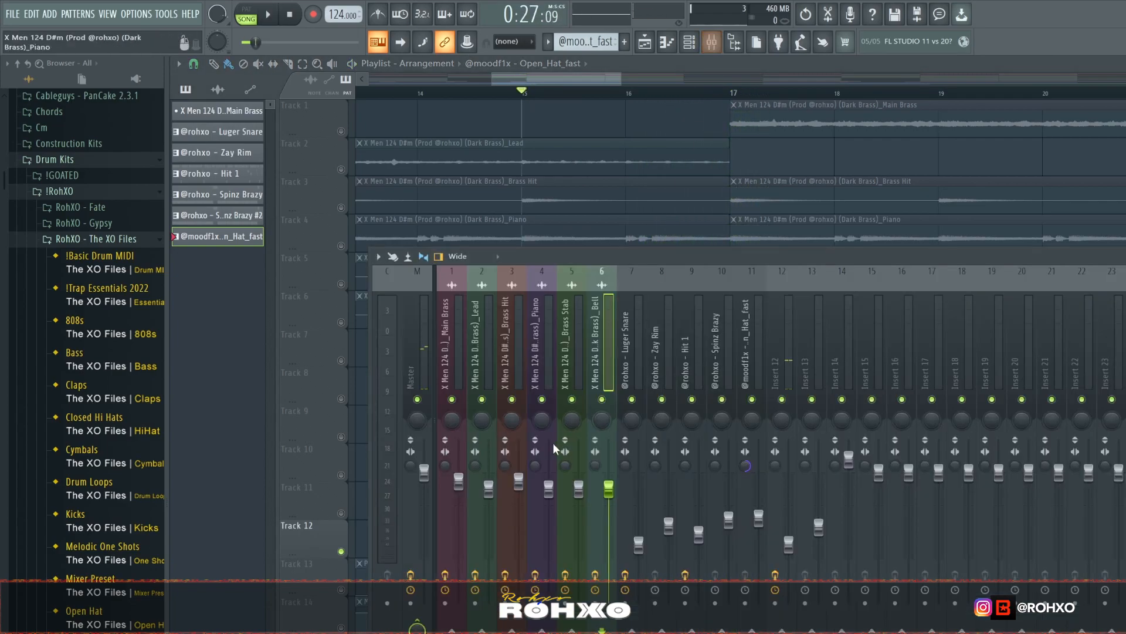
pyautogui.click(788, 348)
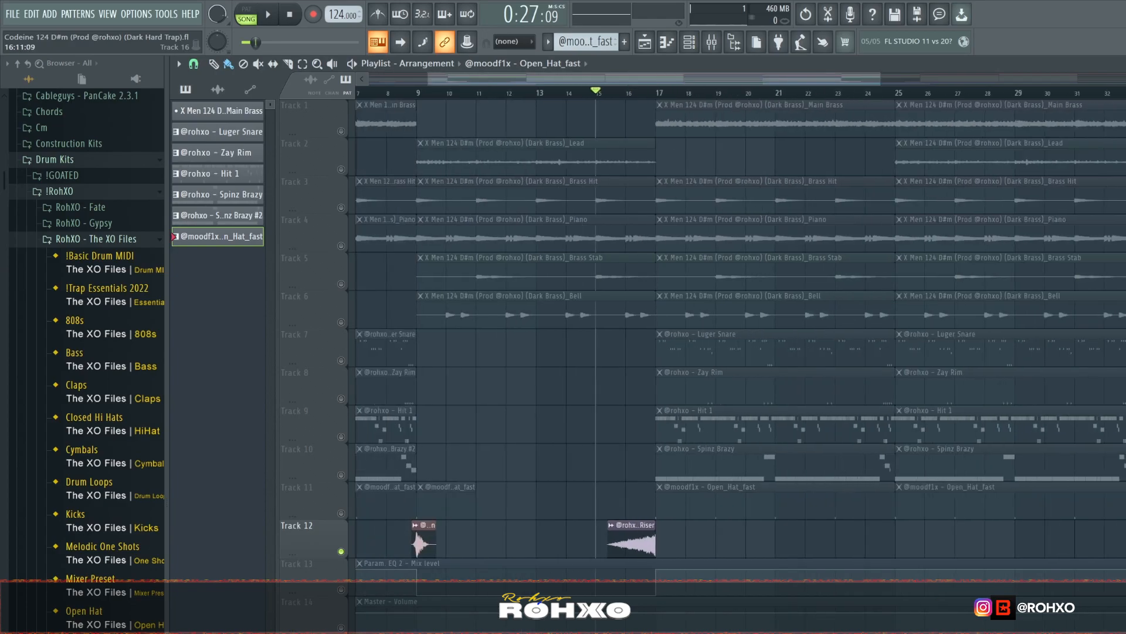
pyautogui.rightClick(341, 552)
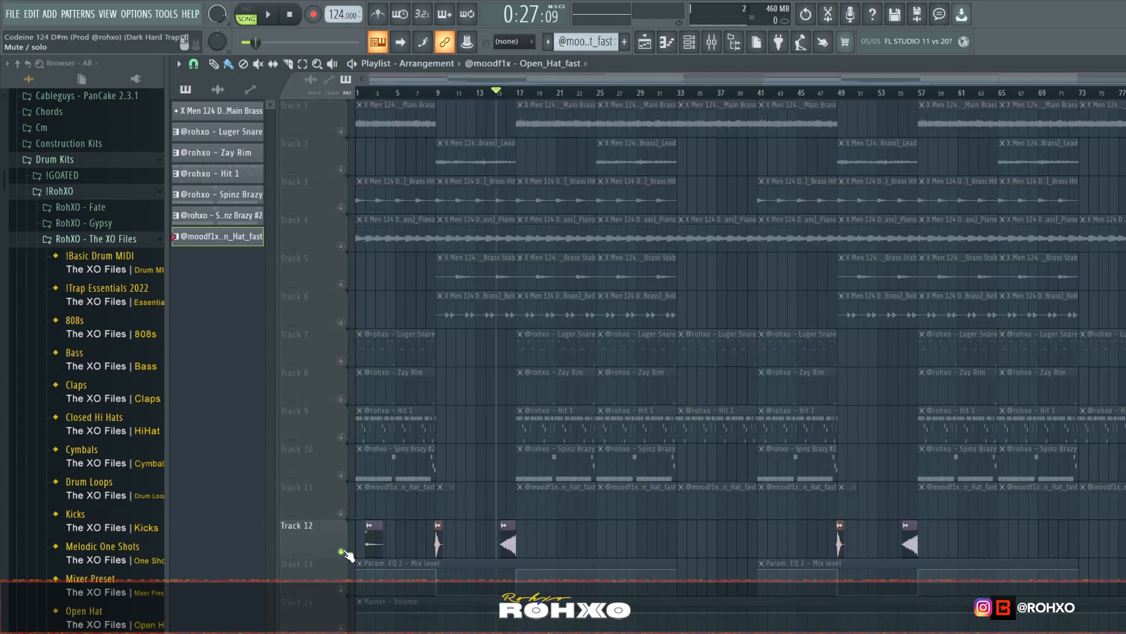
pyautogui.press('space')
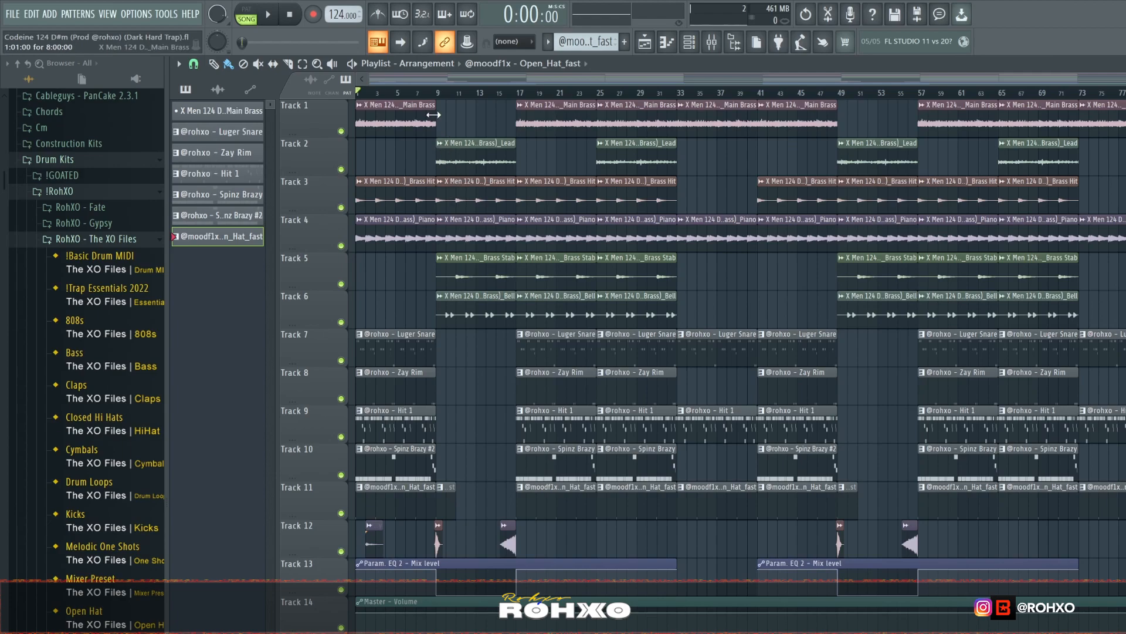
# Place the song position shortly before bar 9, solo Track 12 and play the effect clip at bar 9.
pyautogui.scroll(3, 424, 524)
pyautogui.scroll(1, 419, 519)
pyautogui.click(476, 93)
pyautogui.click(459, 94)
pyautogui.rightClick(340, 551)
pyautogui.press('space')
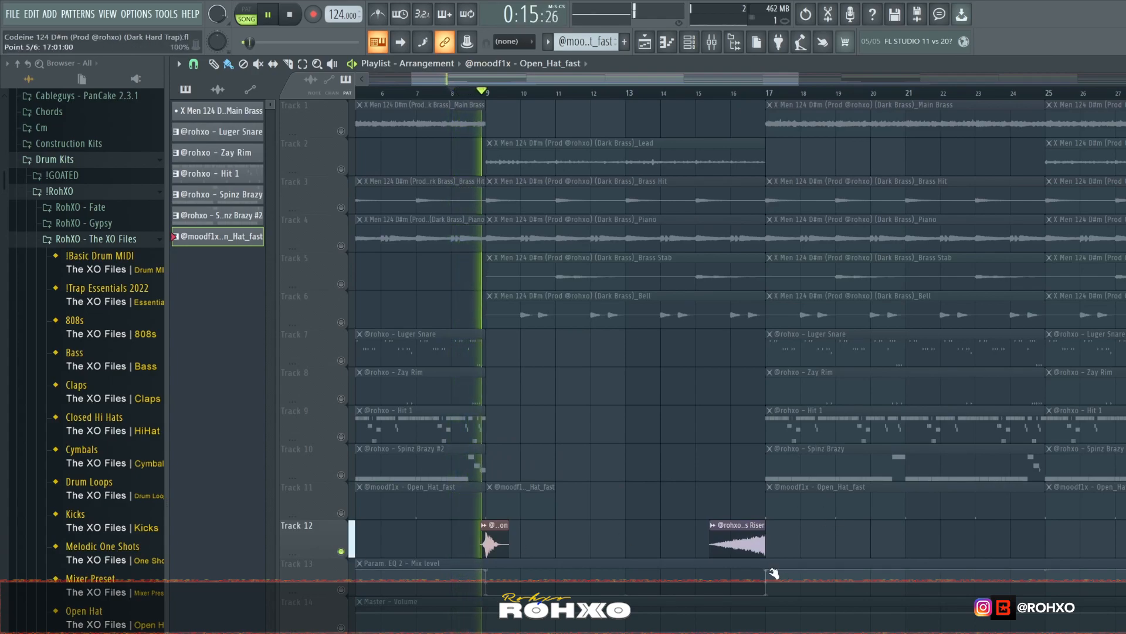